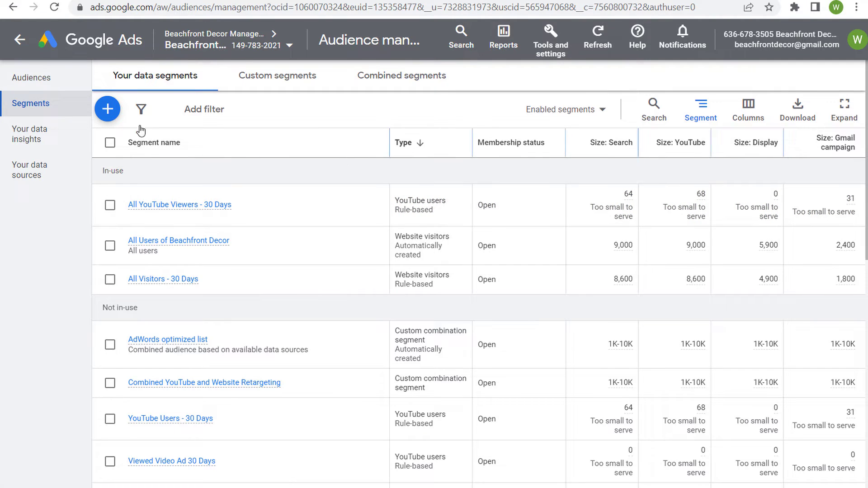
Start a new website visitors segment with Visitors of a page as the segment members.
click(107, 109)
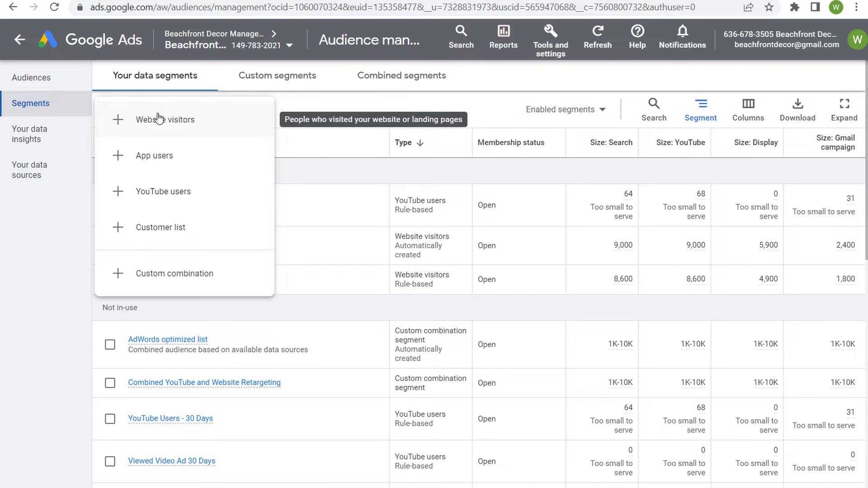
click(118, 121)
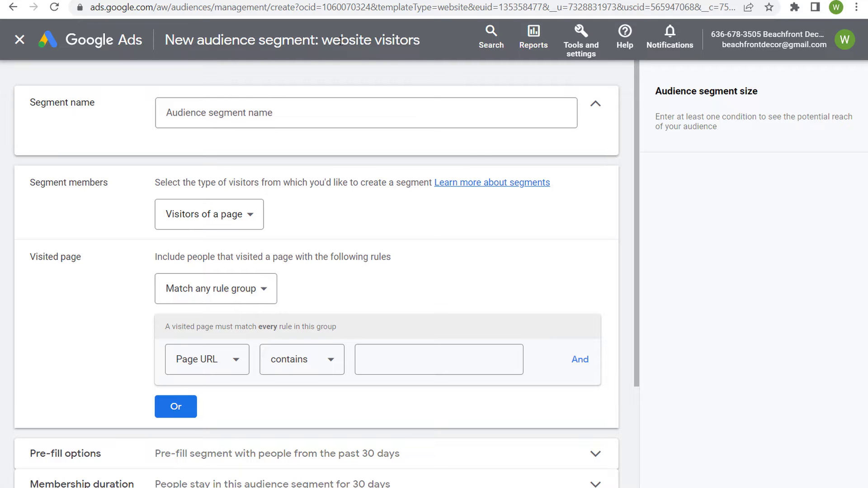
click(422, 114)
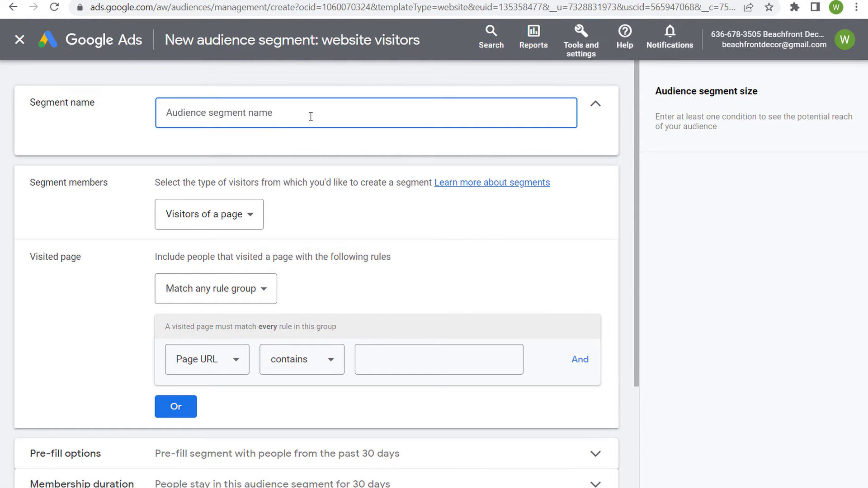
click(252, 216)
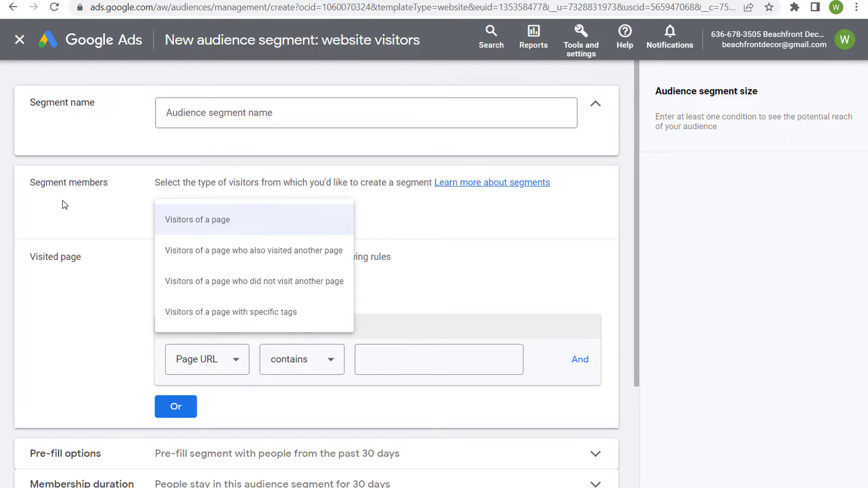
click(233, 222)
Add two alternative visited-page rules matching page URLs that contain "christmas" or "ornaments".
scroll(119, 242, down, 2)
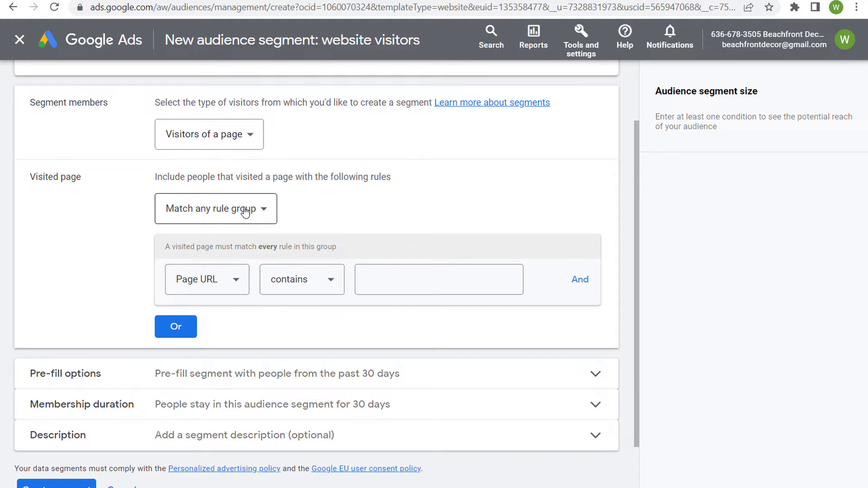
click(395, 279)
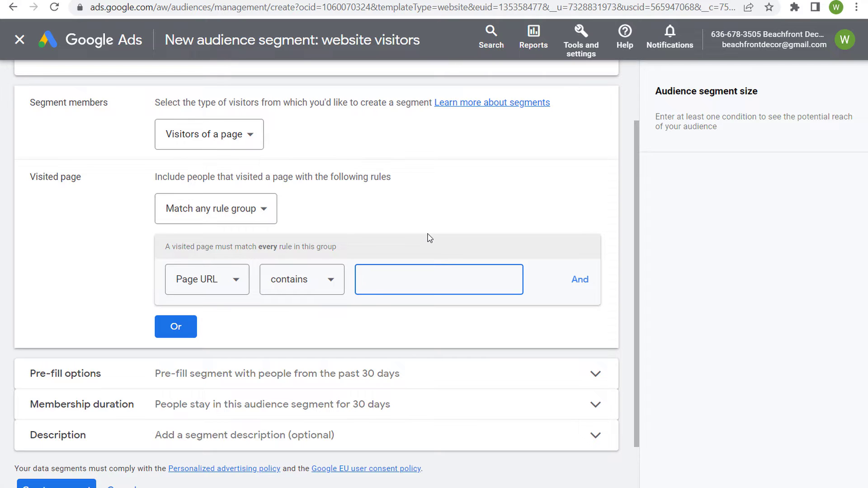
text(christmas)
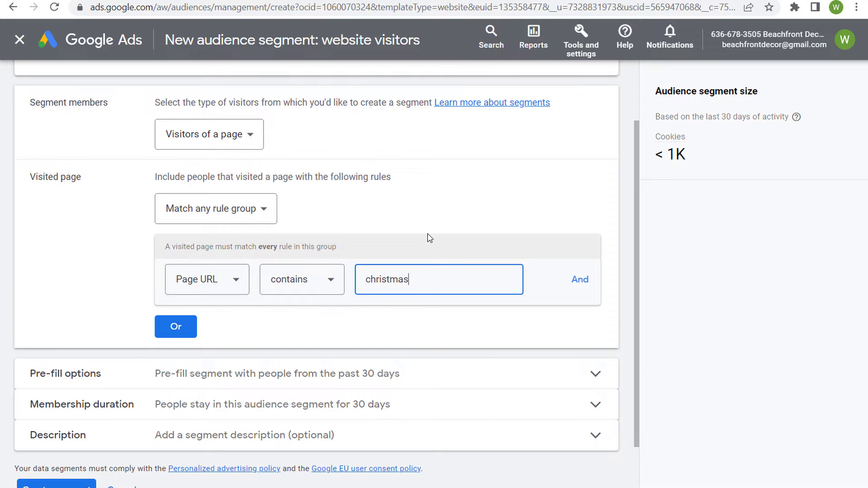
click(178, 328)
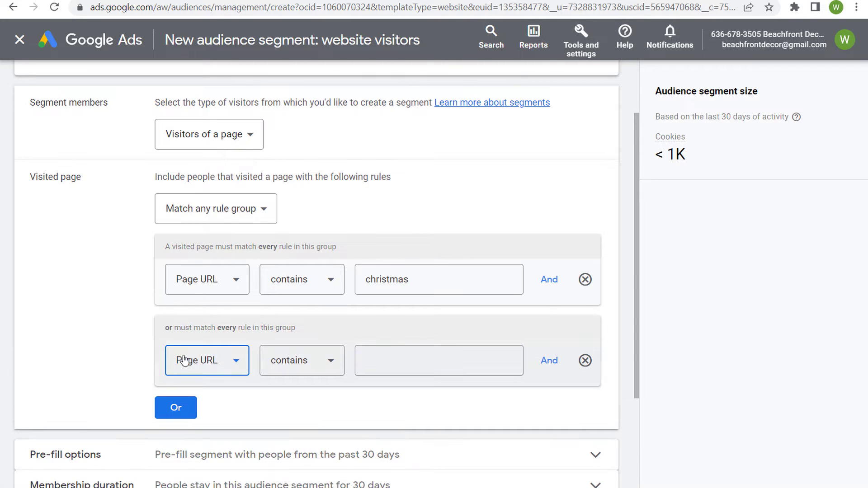
click(383, 367)
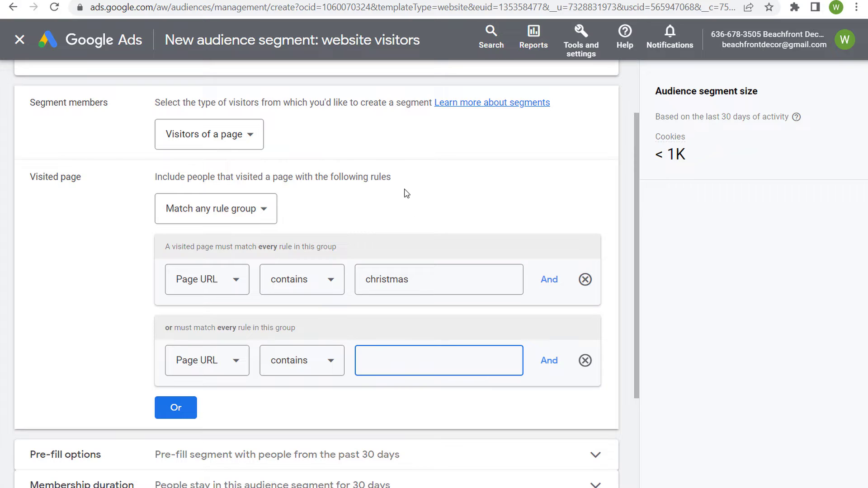
text(ornaments)
Add another alternative rule group matching page URLs that contain "garlands".
click(176, 408)
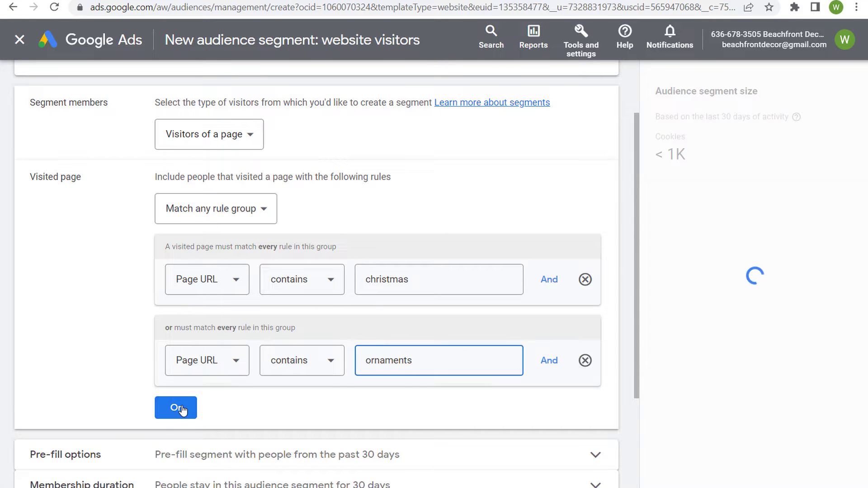
scroll(145, 372, down, 4)
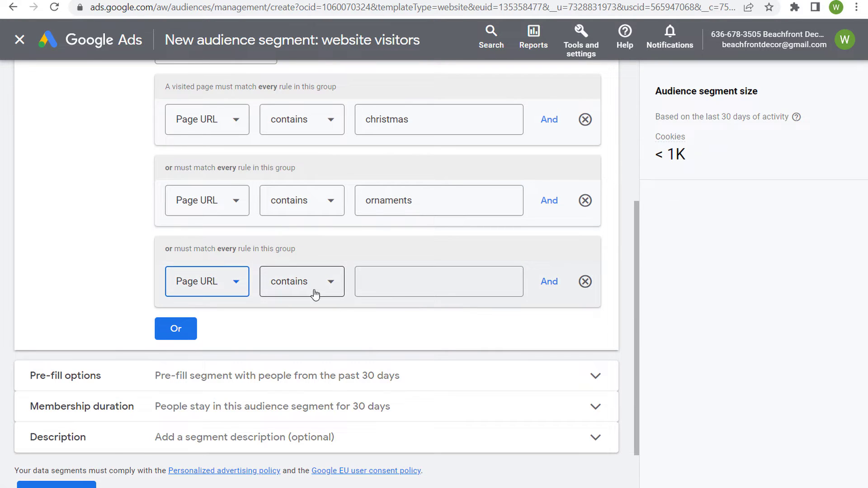
click(417, 285)
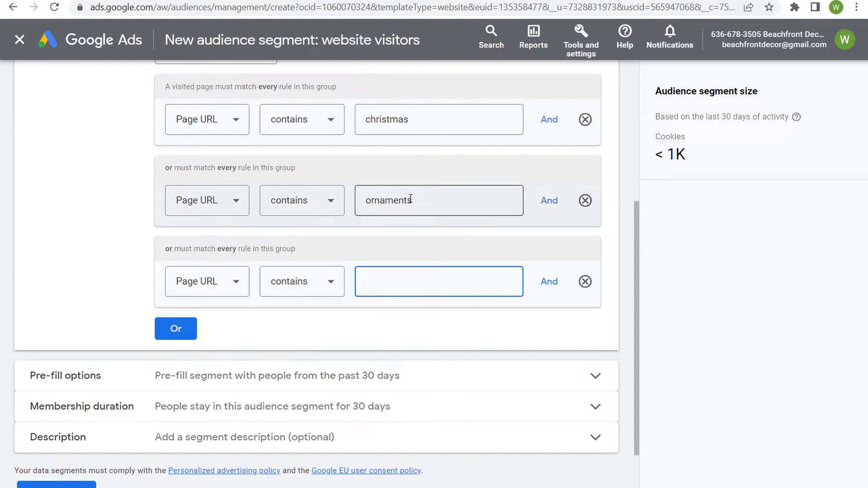
double_click(411, 120)
click(367, 121)
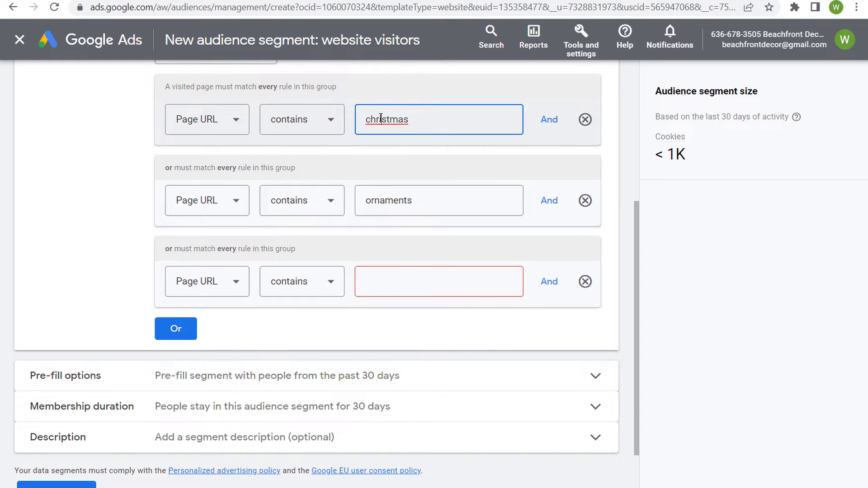
click(397, 199)
click(389, 281)
text(g)
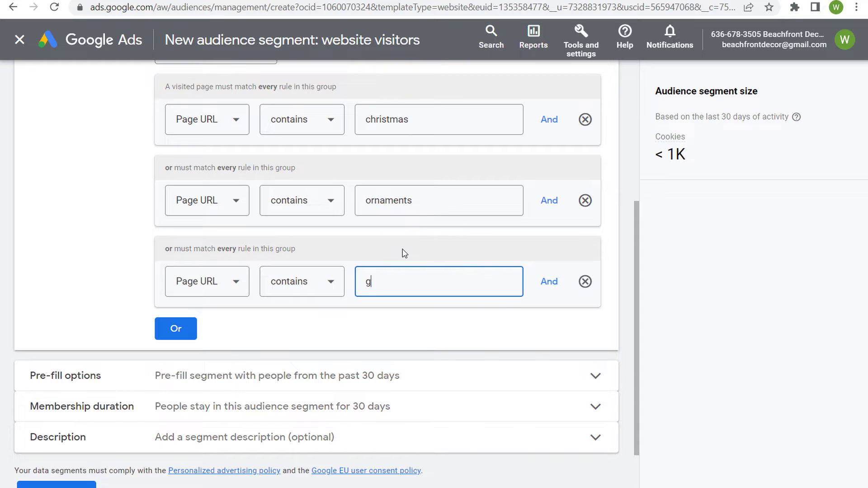
text(arlands)
Add two more alternative rule groups for page URLs containing "wreath" and "holiday".
click(167, 332)
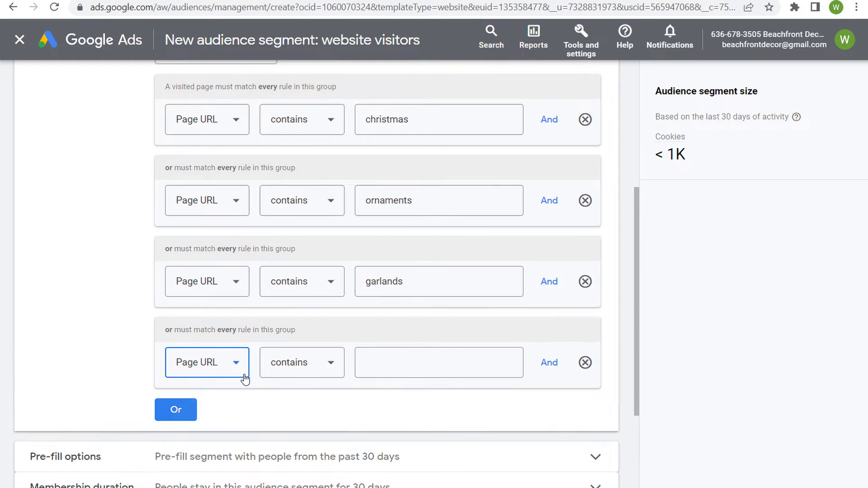
click(442, 362)
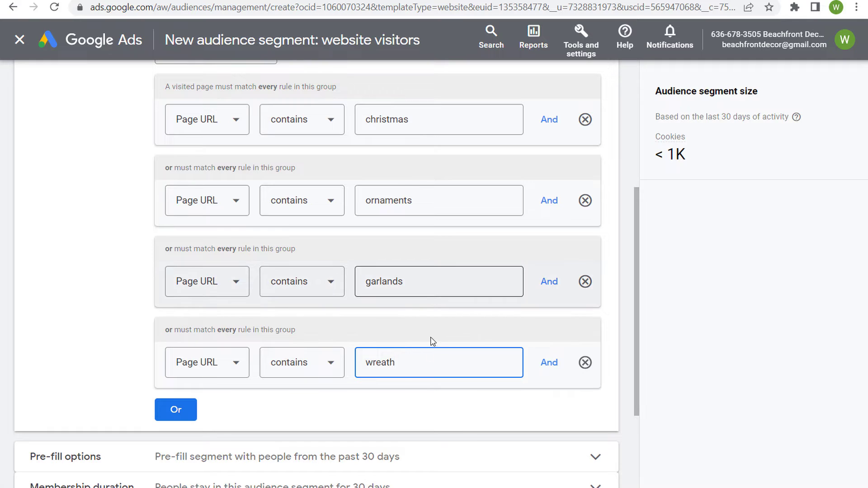
click(425, 284)
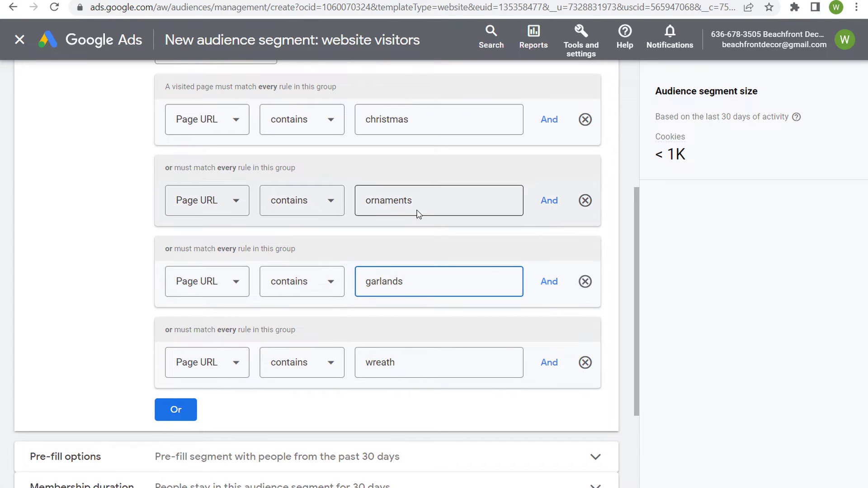
click(176, 410)
click(388, 439)
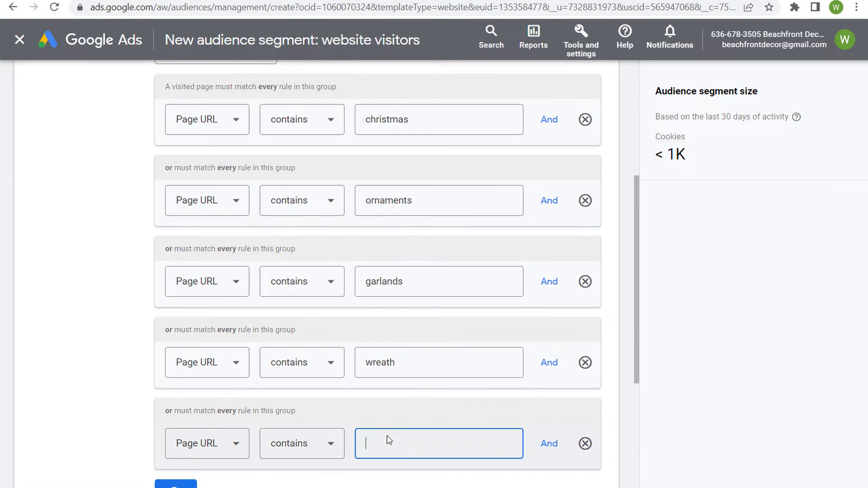
text(holiday)
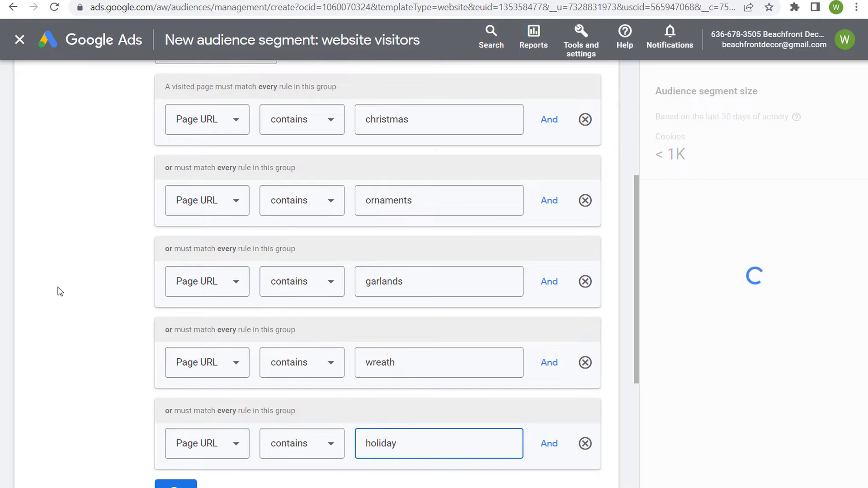
click(102, 241)
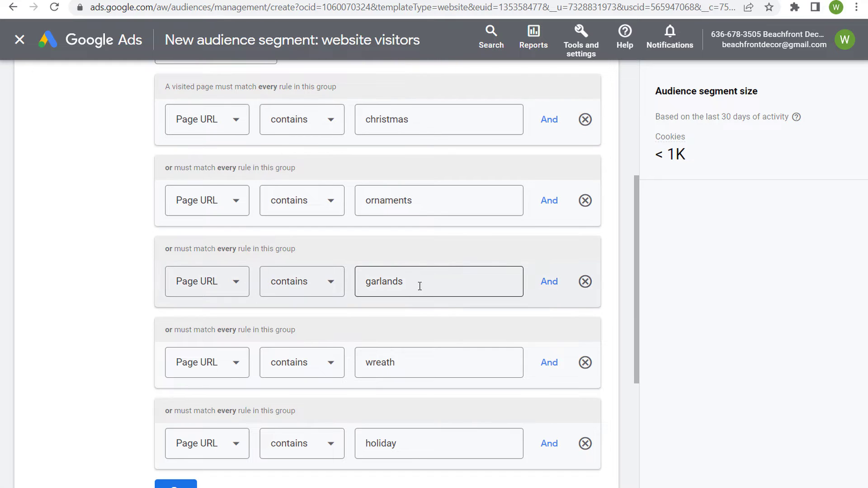
Examine the URL type and match condition options of the christmas rule, keeping Page URL and contains.
scroll(82, 298, down, 2)
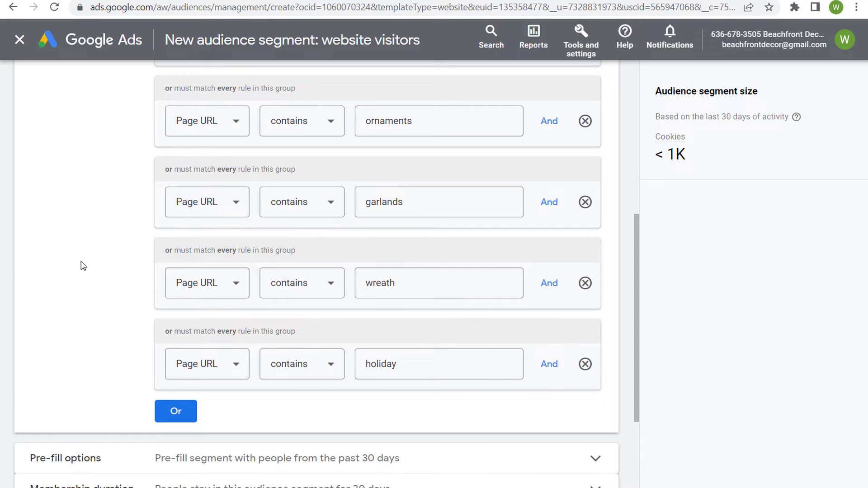
scroll(110, 221, up, 4)
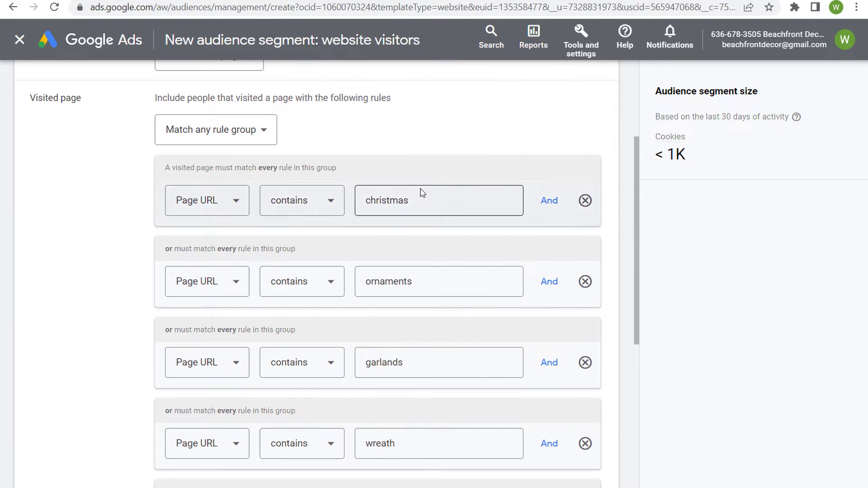
click(238, 207)
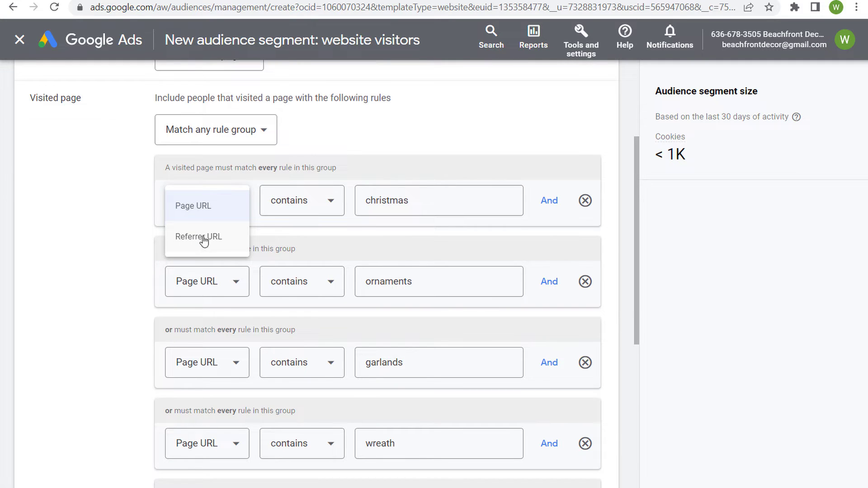
click(214, 211)
click(300, 202)
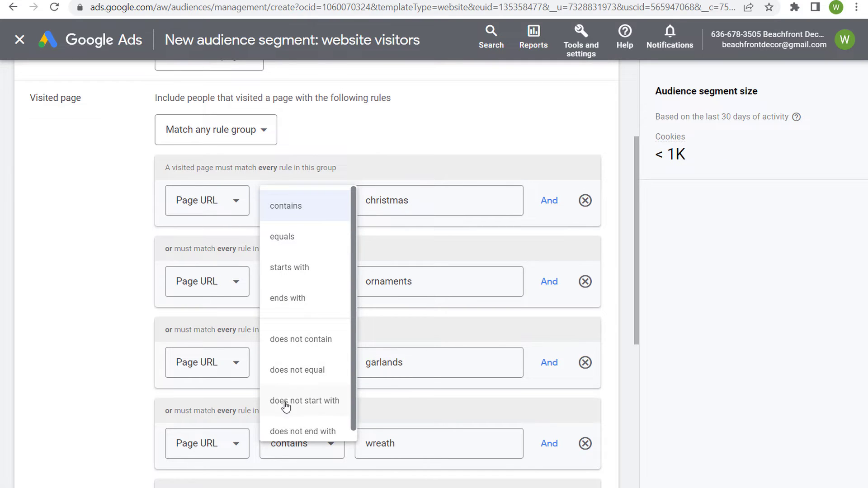
click(294, 209)
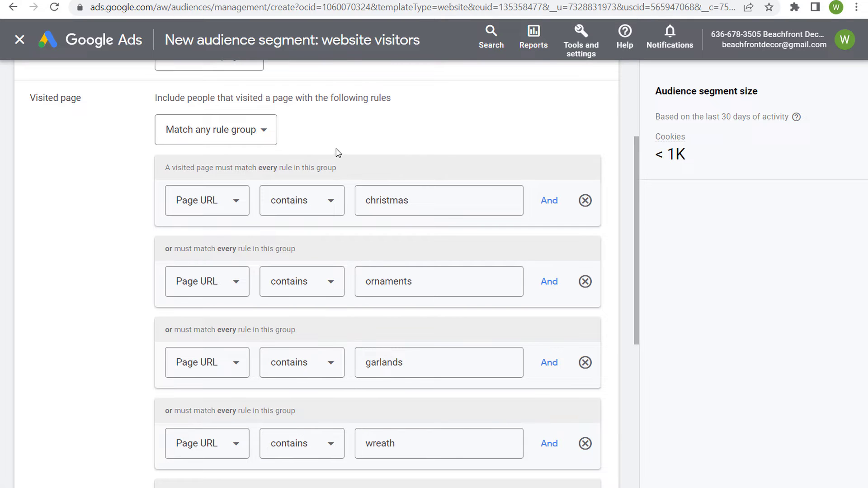
scroll(137, 171, up, 2)
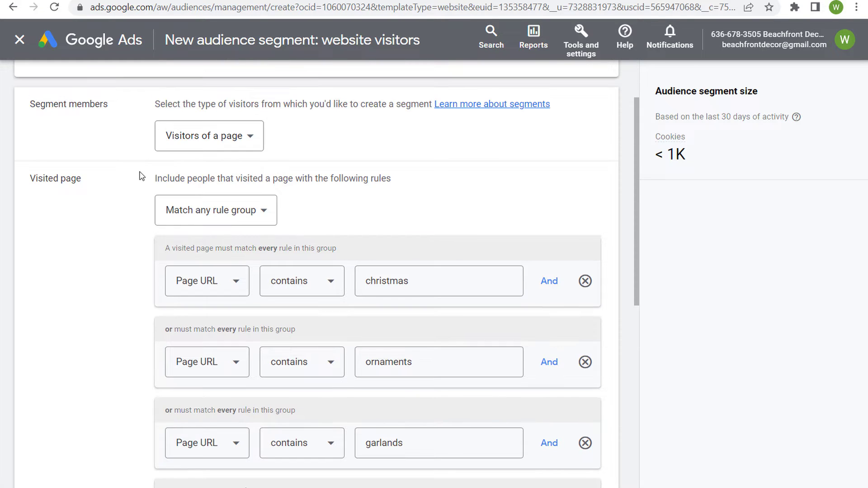
scroll(133, 187, up, 2)
Add an alternative rule group after the holiday rule for page URLs containing "stocking".
scroll(128, 207, down, 10)
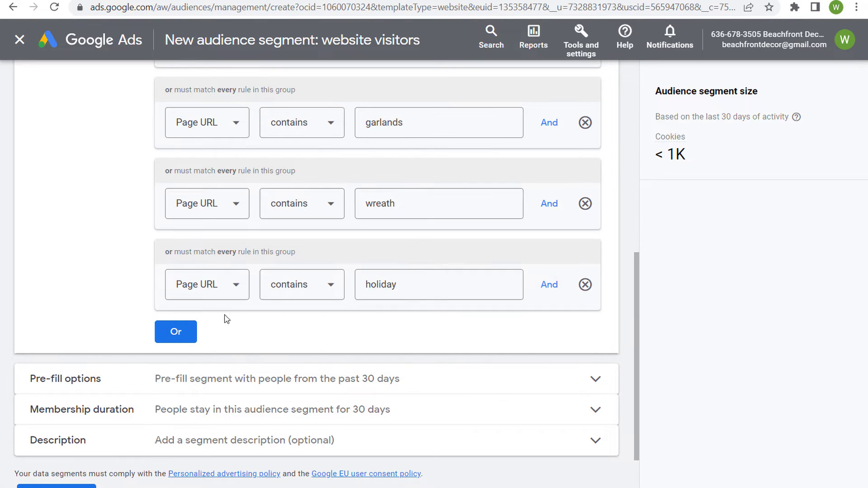
click(186, 335)
click(426, 368)
text(s)
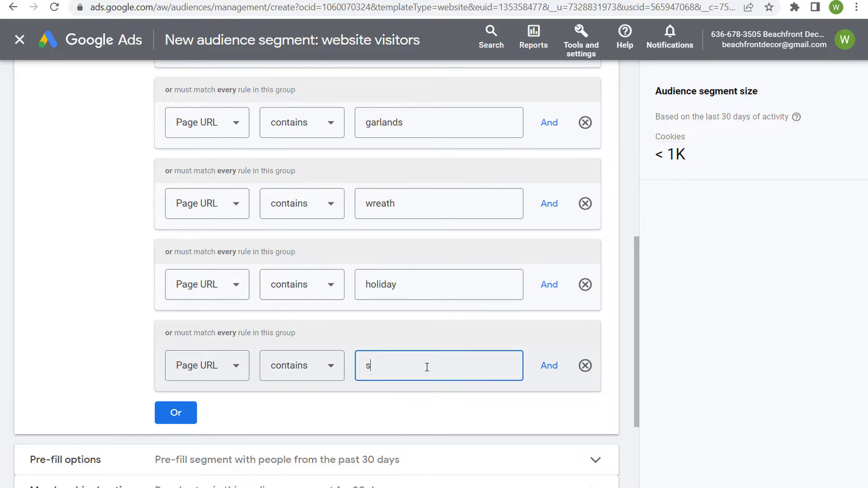
text(tocking)
click(93, 288)
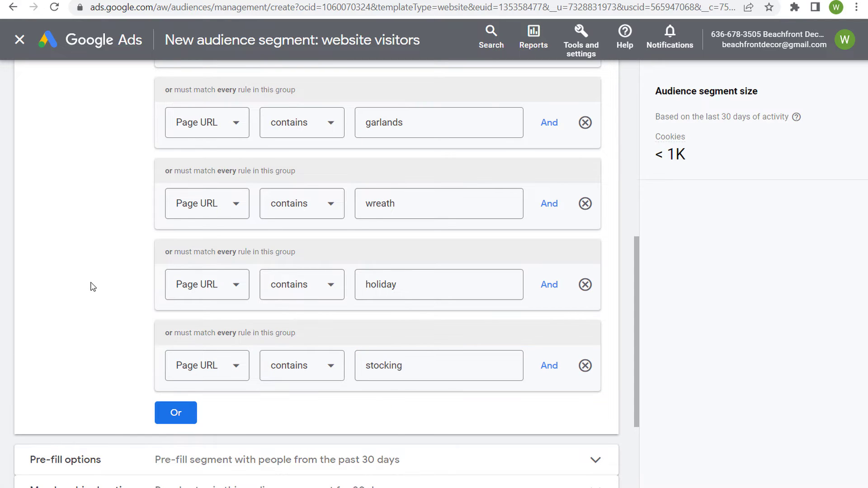
Change the garlands and ornaments rule values to the singular forms "garland" and "ornament".
scroll(423, 290, up, 2)
click(429, 203)
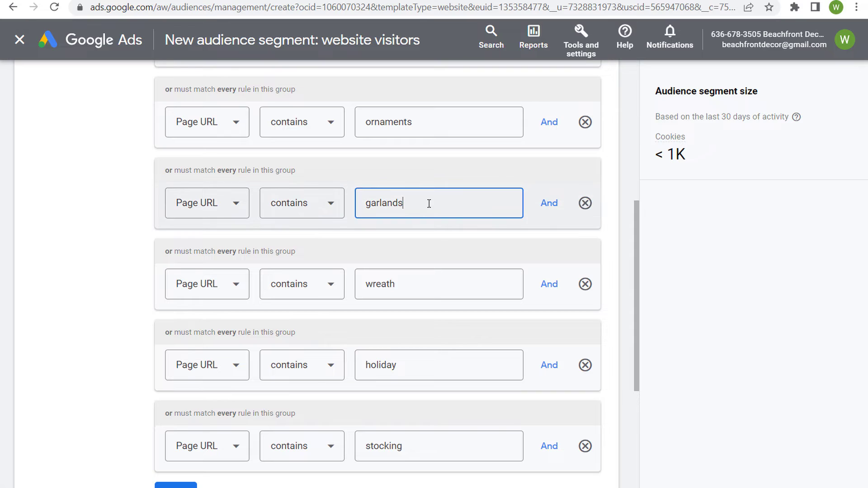
key(BackSpace)
click(428, 119)
key(BackSpace)
click(107, 157)
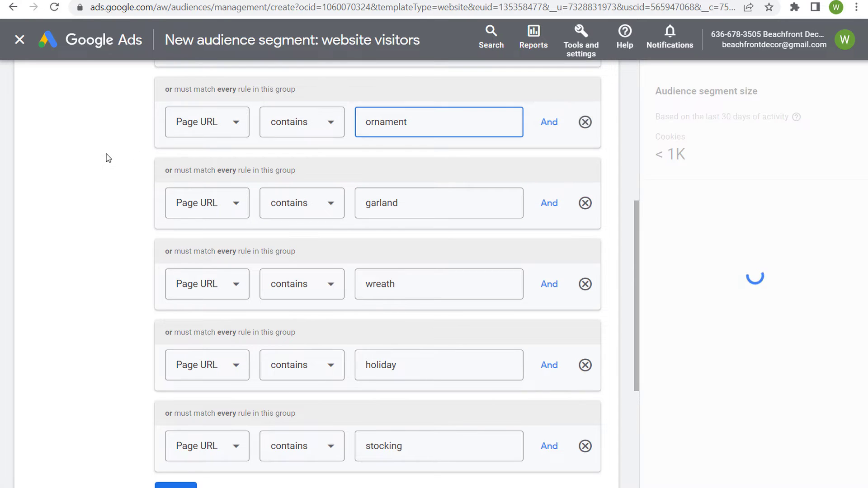
Review the finished URL rules and the segment's pre-fill options, then collapse the pre-fill section.
scroll(168, 184, up, 2)
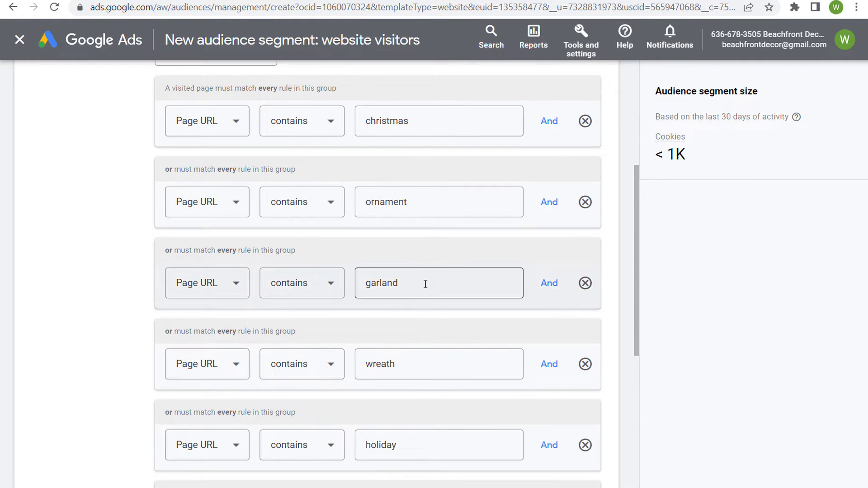
scroll(423, 258, down, 2)
scroll(116, 206, down, 5)
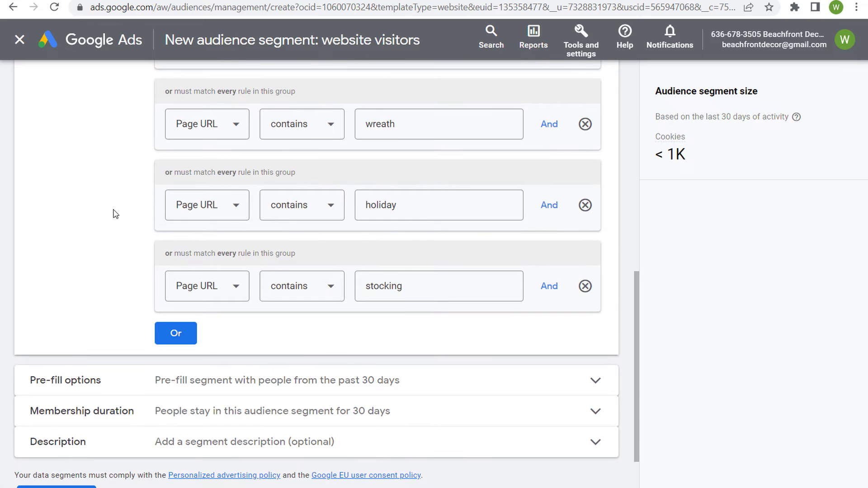
click(190, 321)
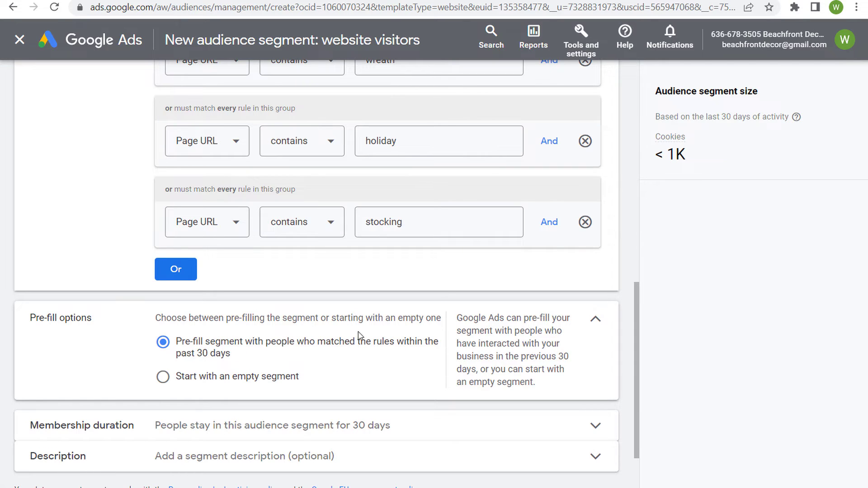
click(596, 320)
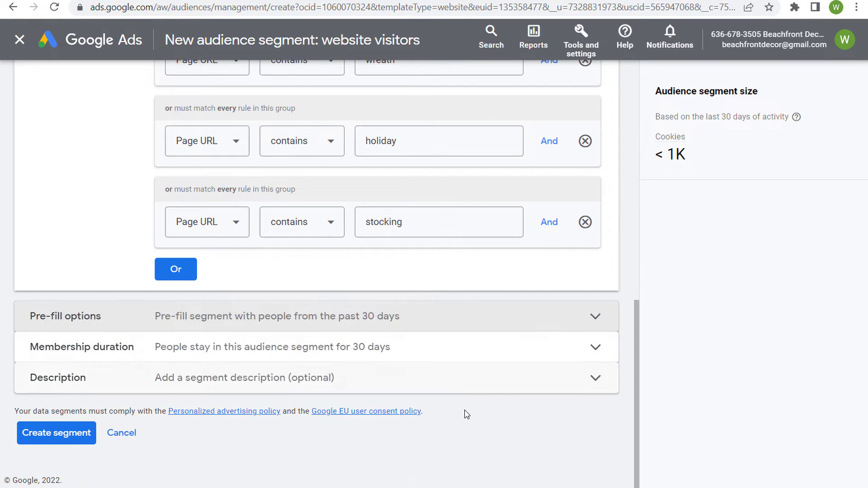
Set the audience segment's membership duration to 90 days and collapse that section.
click(190, 354)
scroll(86, 257, down, 2)
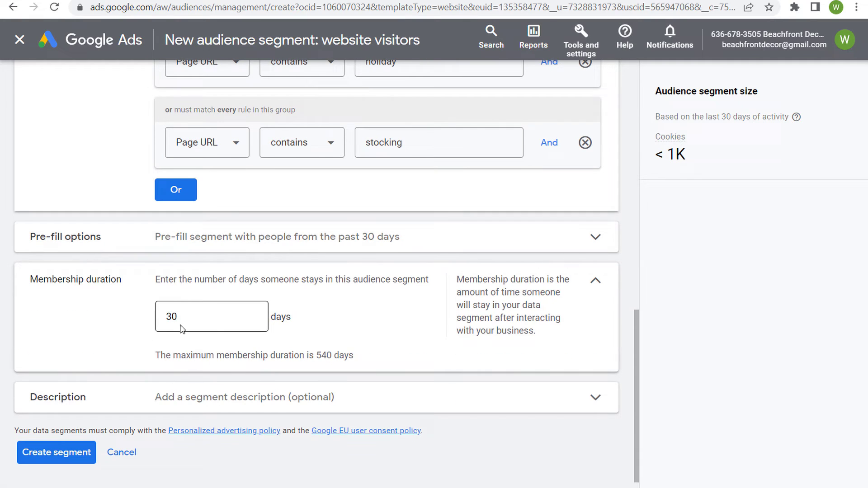
double_click(213, 322)
text(90)
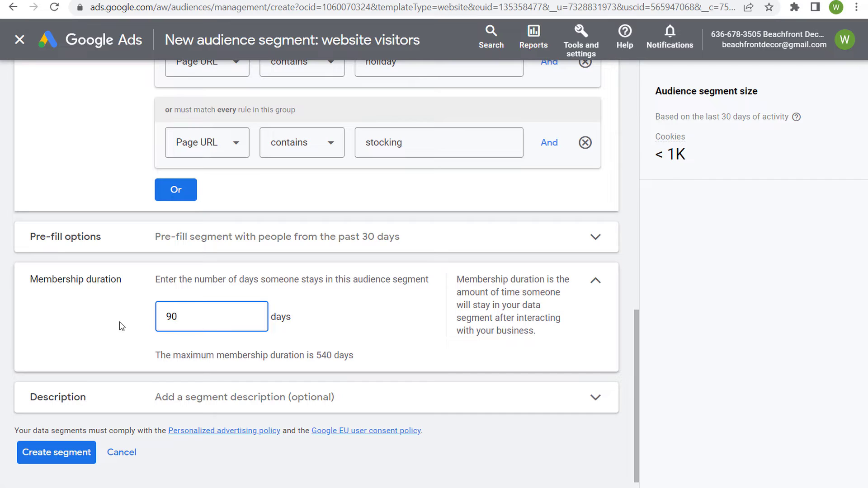
click(118, 328)
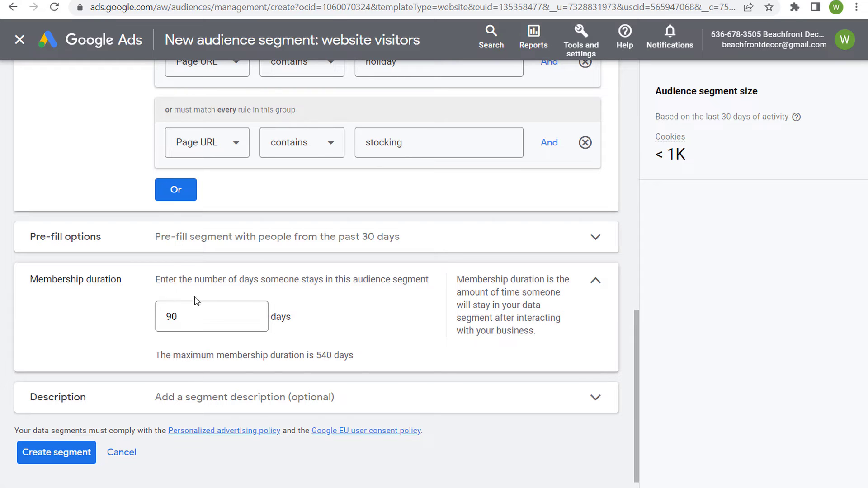
click(594, 283)
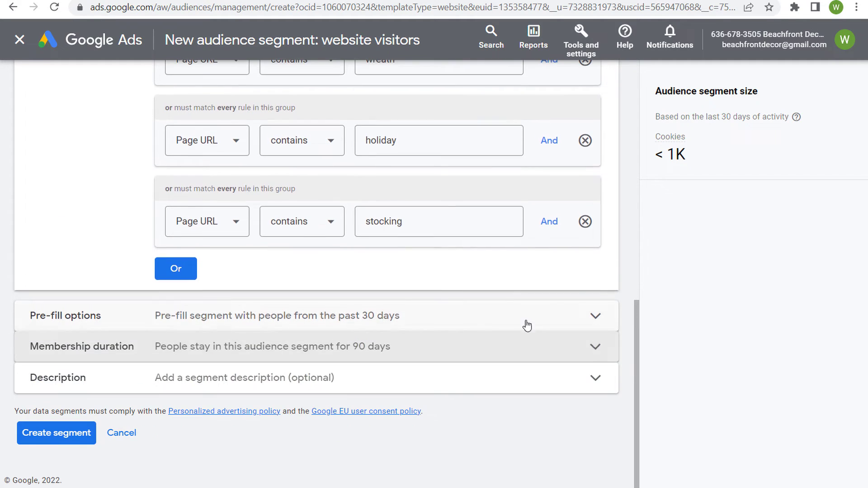
Name the segment "Christmas Pages - Page URL" and create it.
scroll(405, 348, up, 10)
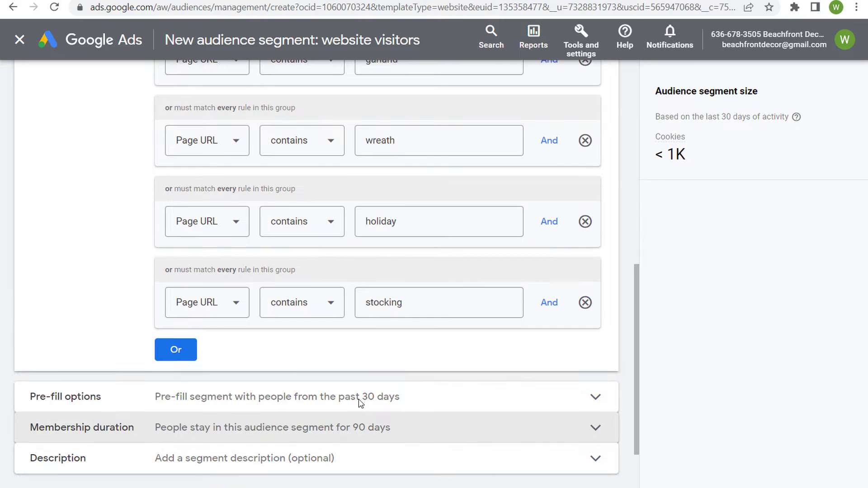
click(233, 114)
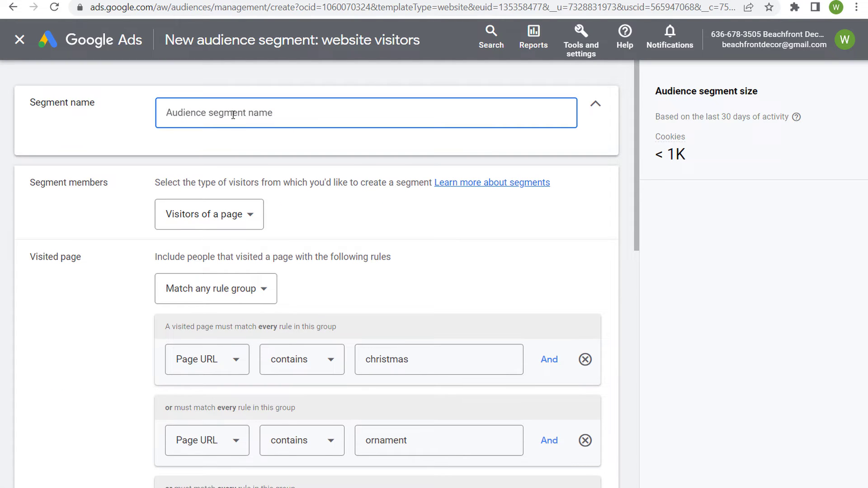
text(Christmas Pages)
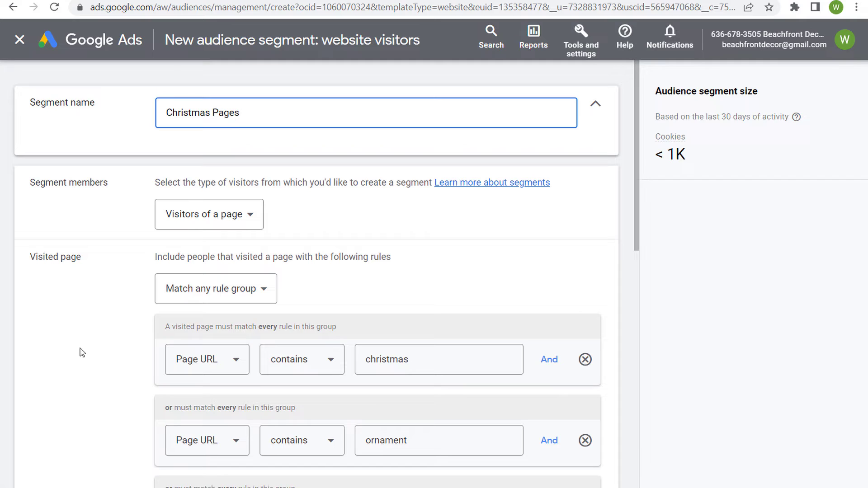
click(82, 352)
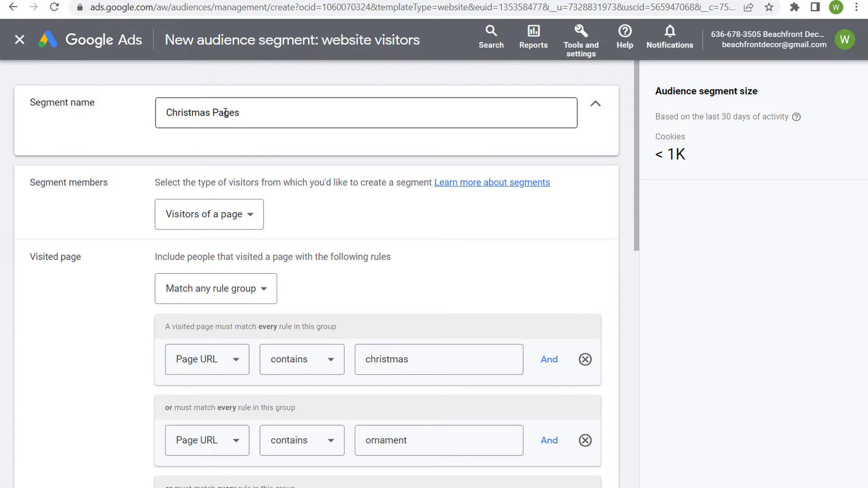
click(268, 118)
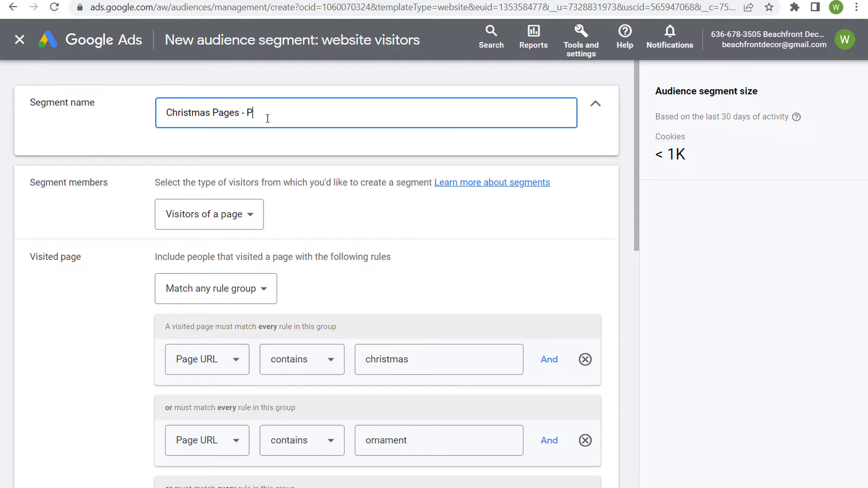
scroll(144, 280, down, 10)
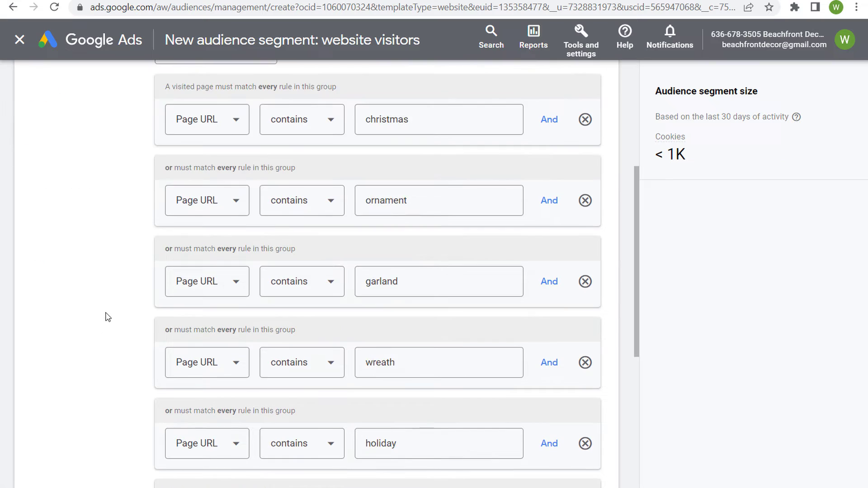
click(64, 438)
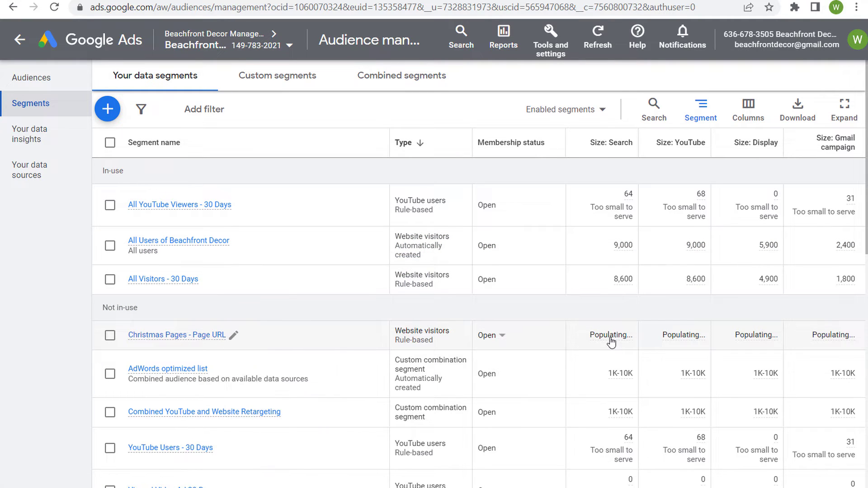
mouse_move(591, 332)
drag(433, 342, 395, 335)
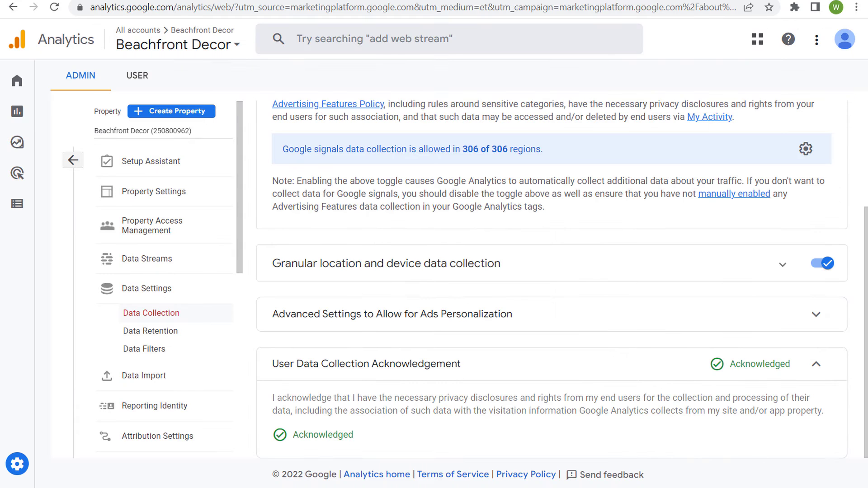
Switch to Google Analytics and open the Beachfront Decor property's audience list from its configuration area.
click(74, 161)
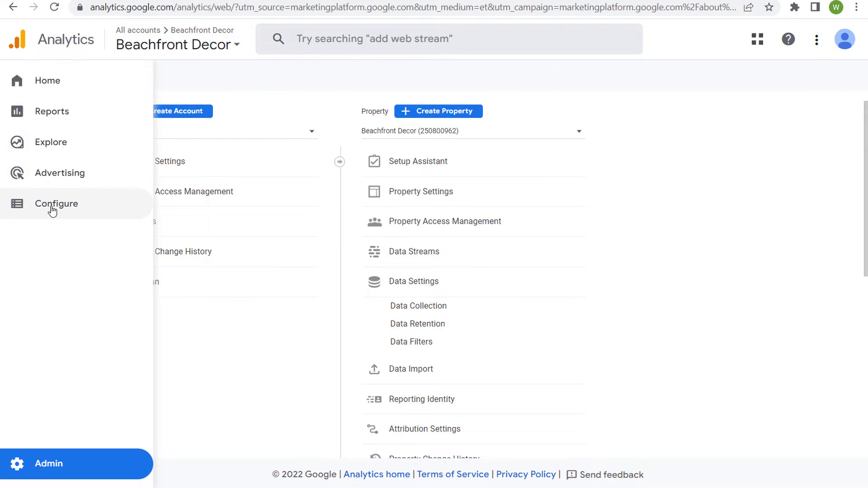
click(63, 208)
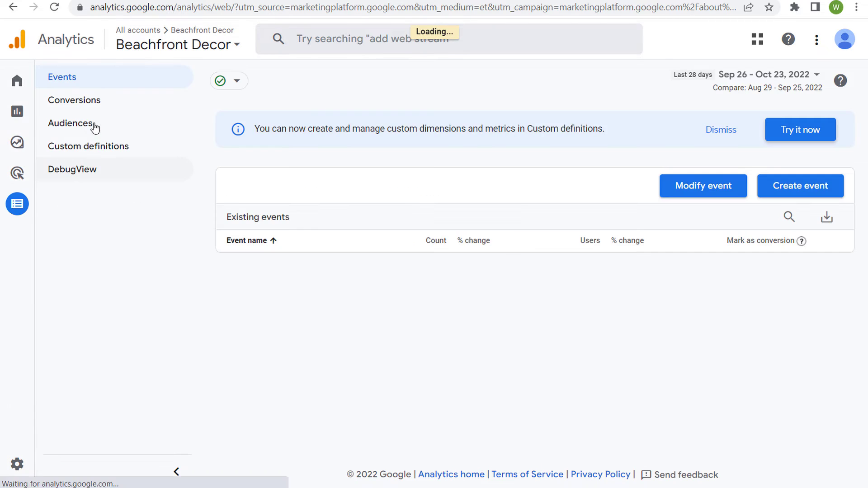
click(87, 130)
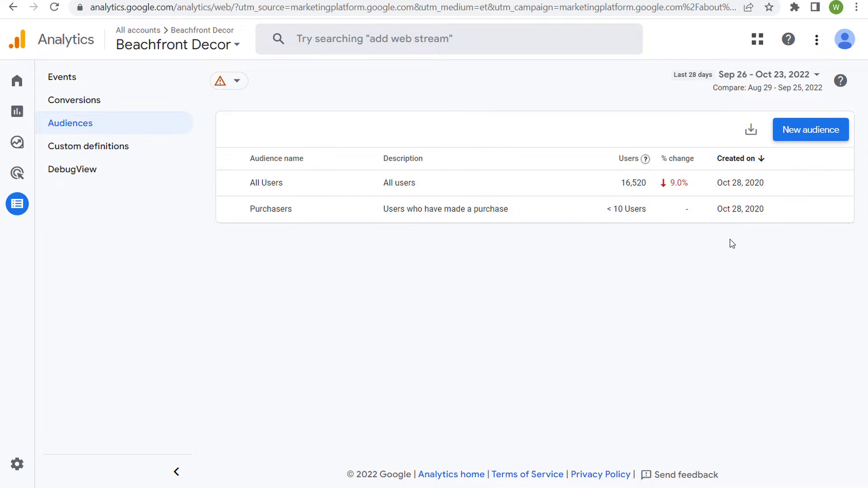
Check the creation date of the All Users audience, view its report and return to the audience list.
drag(774, 188, 716, 187)
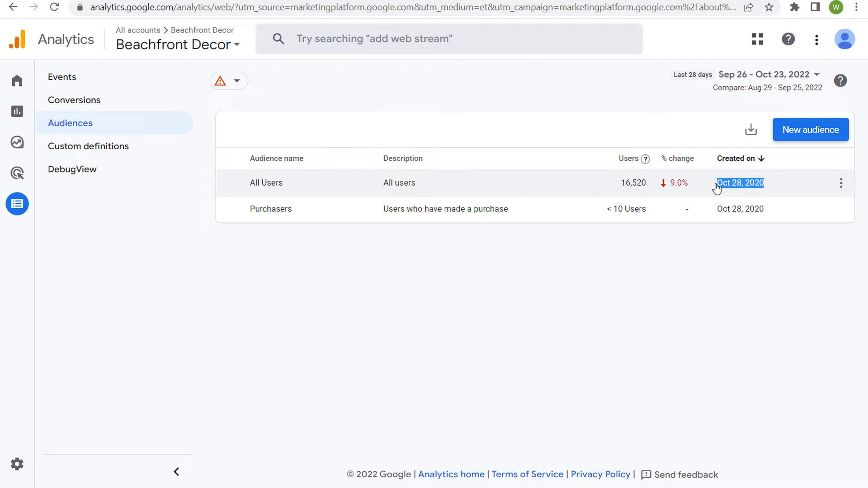
click(743, 273)
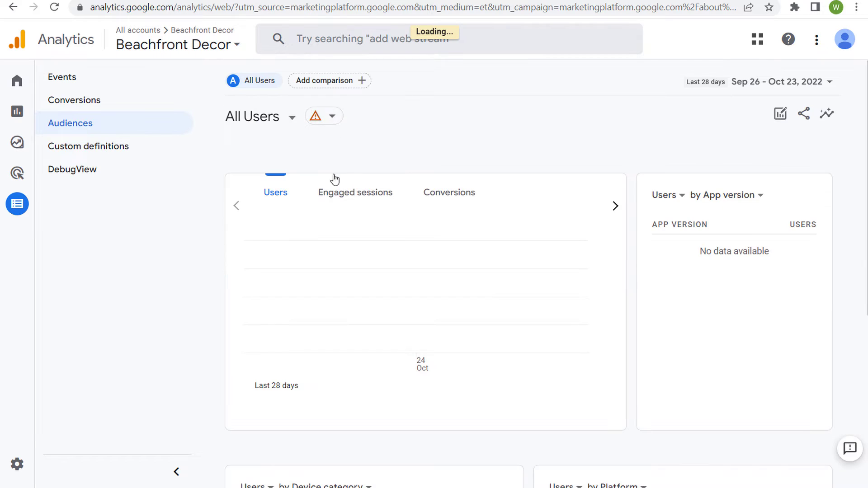
click(25, 211)
click(64, 126)
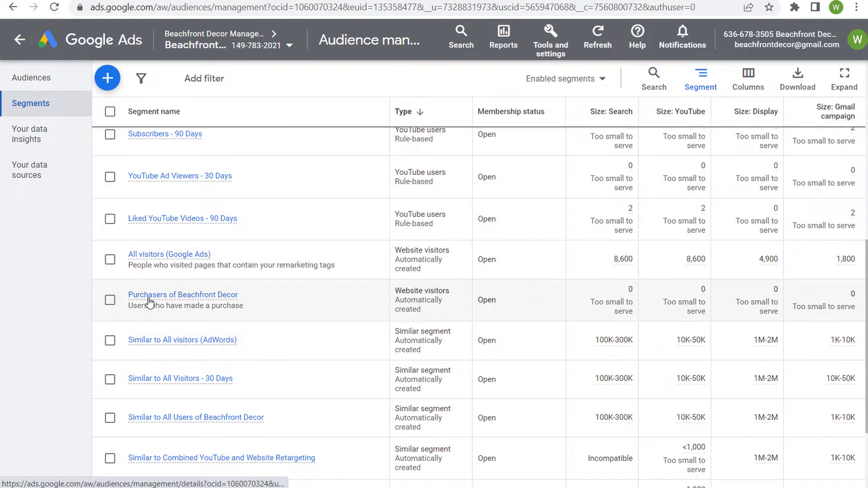
Switch to Google Ads and examine the details of the Purchasers and All Users of Beachfront Decor segments, including their data source.
mouse_move(151, 301)
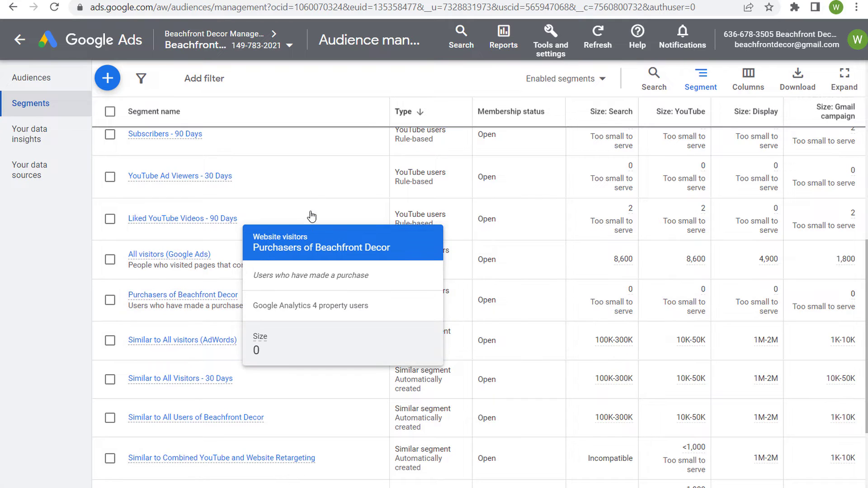
scroll(316, 208, up, 7)
scroll(323, 204, up, 2)
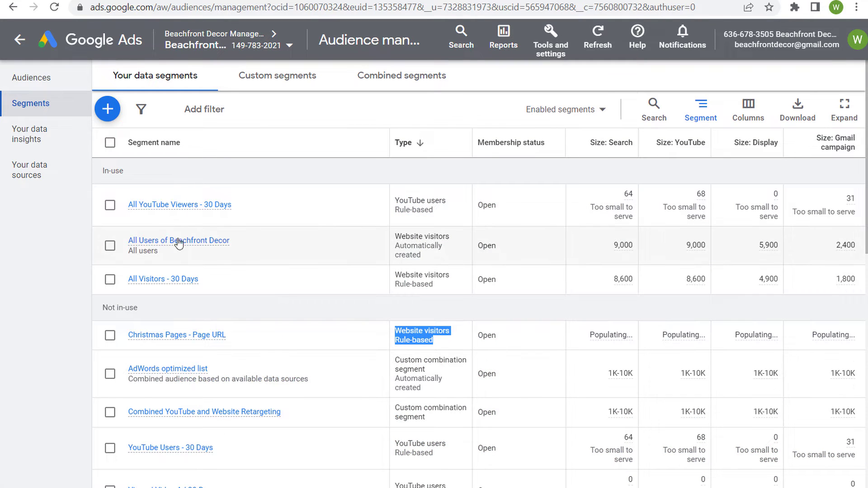
mouse_move(151, 243)
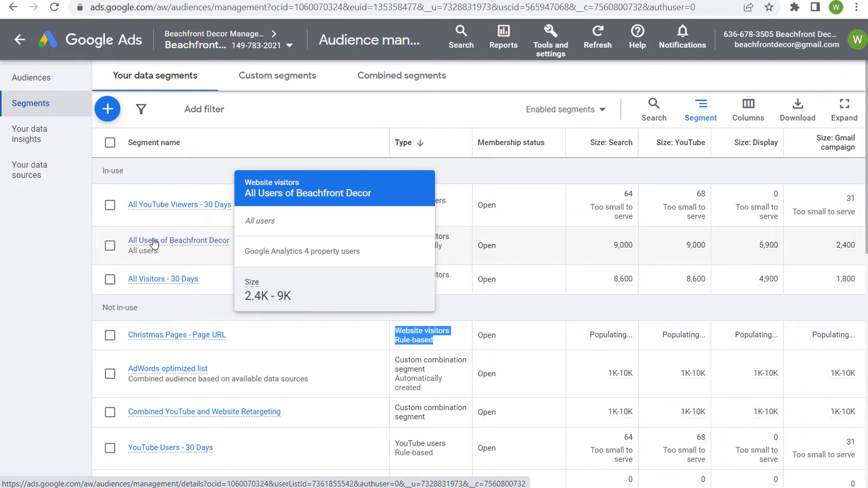
drag(260, 252, 357, 255)
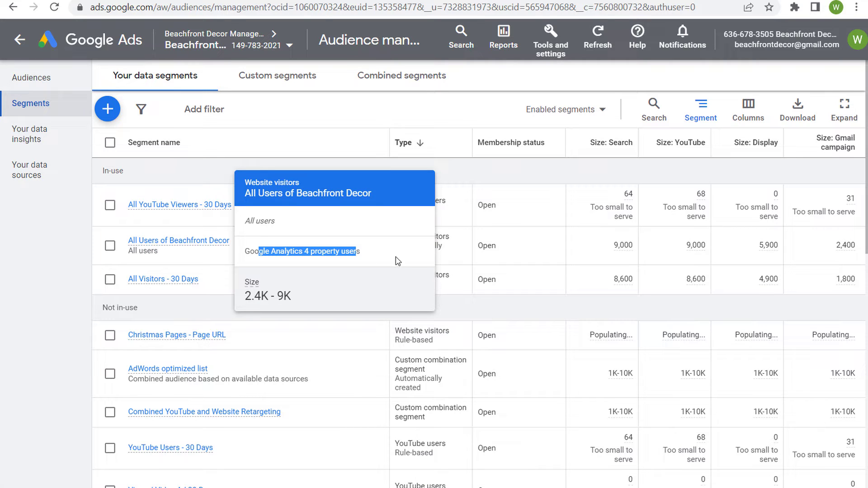
click(413, 259)
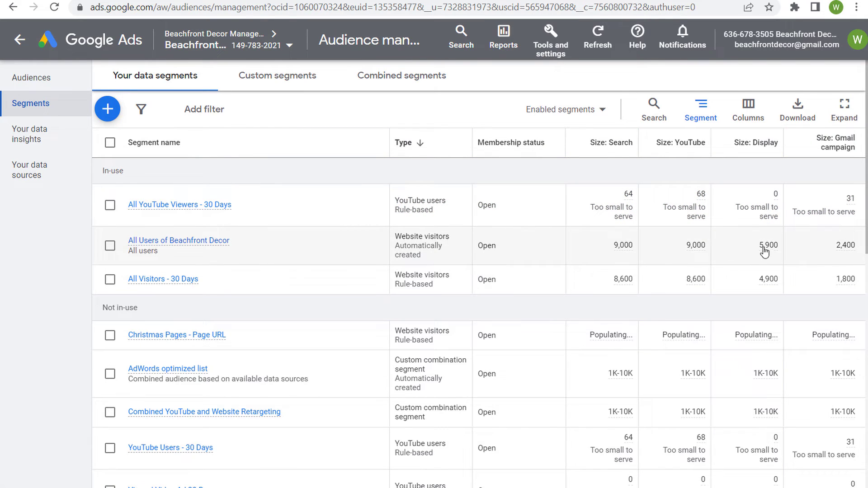
Examine the similar segments and their sizes per network, and compare them with the All Users of Beachfront Decor segment.
scroll(514, 232, down, 10)
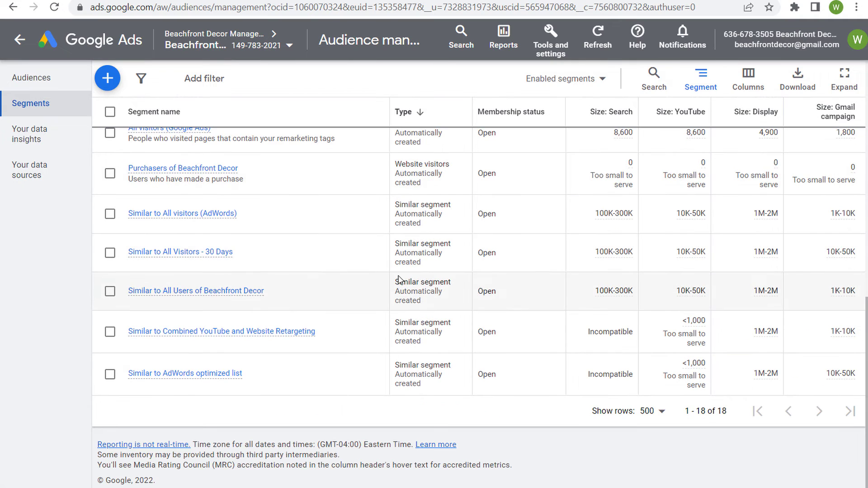
mouse_move(186, 291)
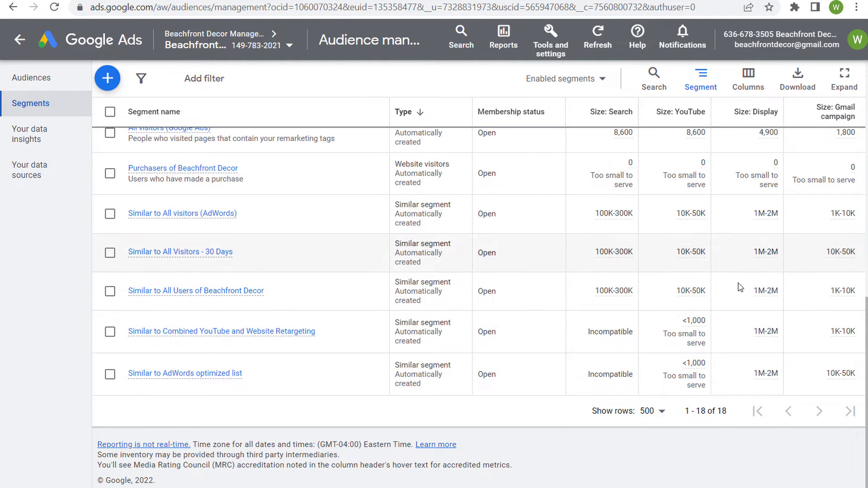
mouse_move(764, 295)
scroll(412, 254, up, 10)
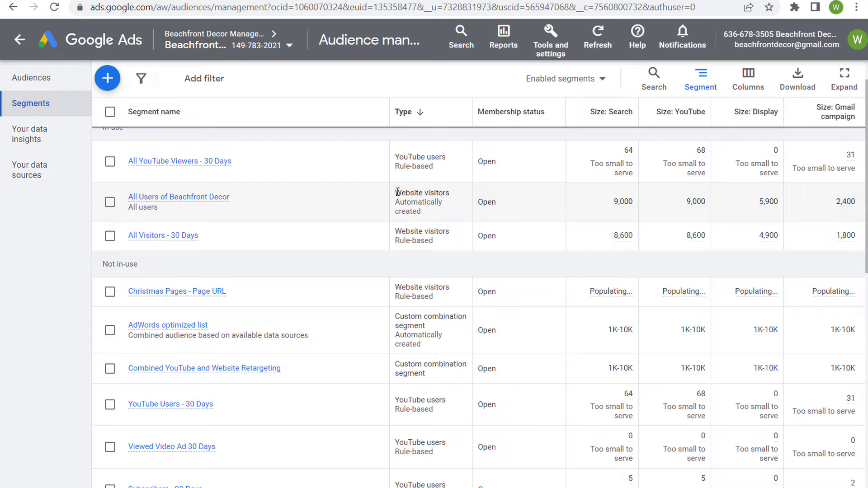
drag(397, 192, 451, 194)
click(367, 199)
scroll(416, 203, down, 8)
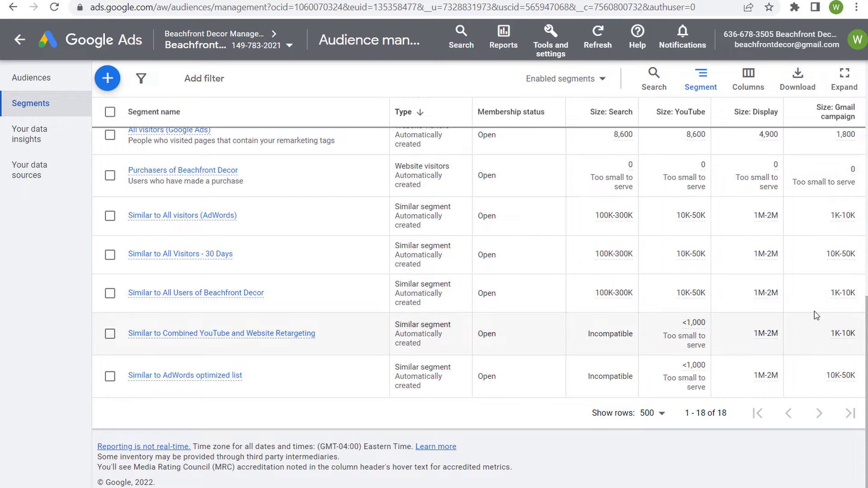
scroll(524, 291, up, 7)
scroll(520, 271, up, 5)
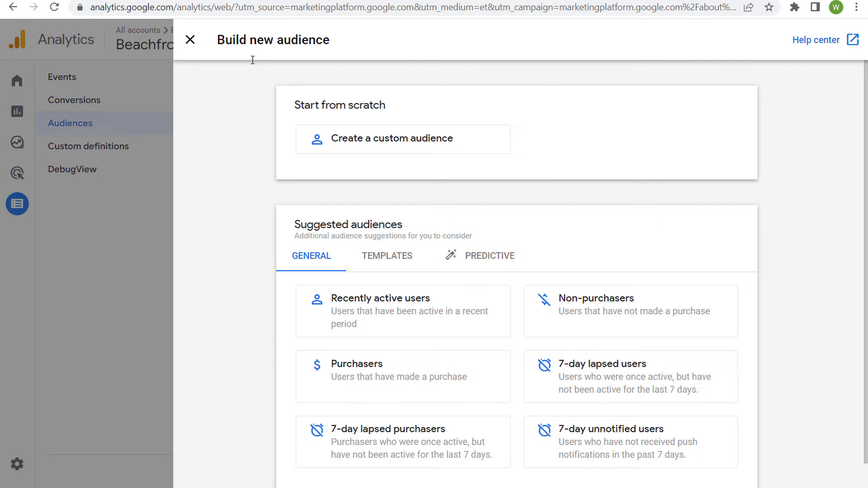
In Google Analytics, review the suggested audiences and start a new audience from the Demographics template.
scroll(240, 202, down, 1)
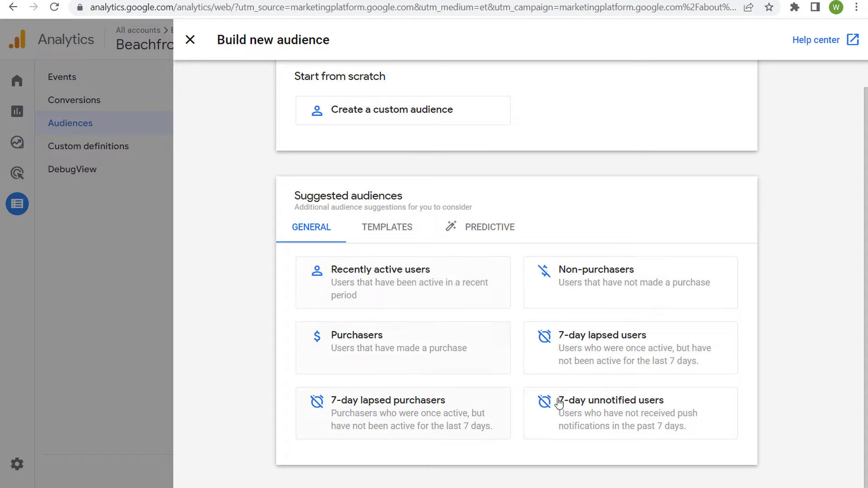
click(401, 235)
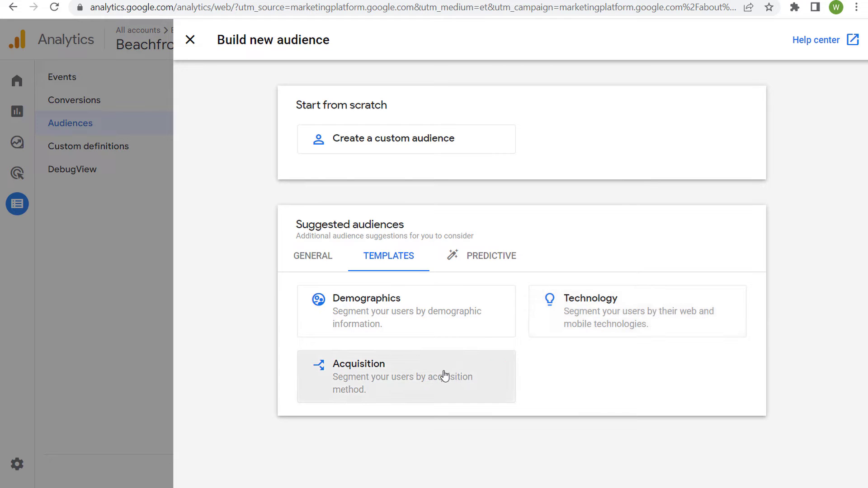
click(420, 312)
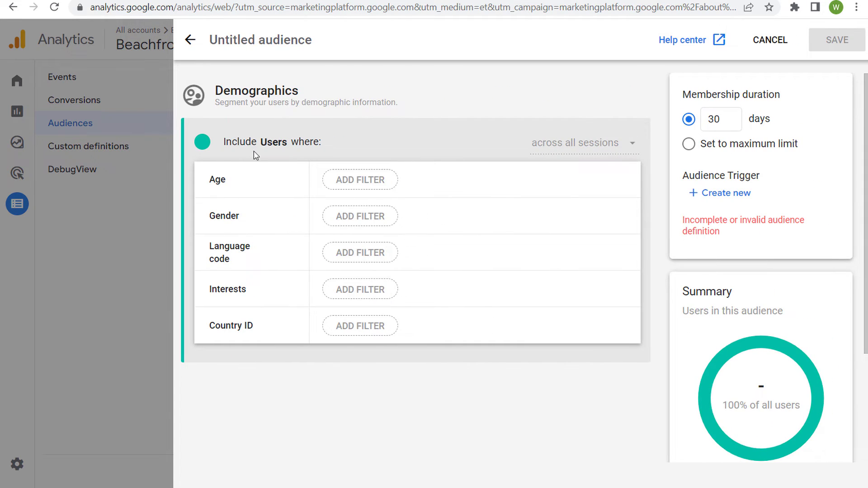
Try to filter the audience's Age to is one of 35-44, 45-54, 55-64 and 65+.
click(367, 179)
click(486, 218)
click(428, 241)
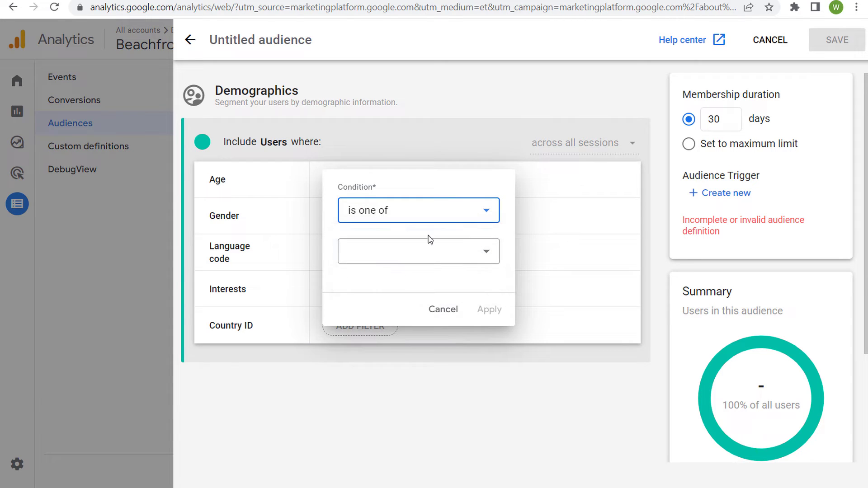
click(466, 252)
click(421, 351)
click(419, 377)
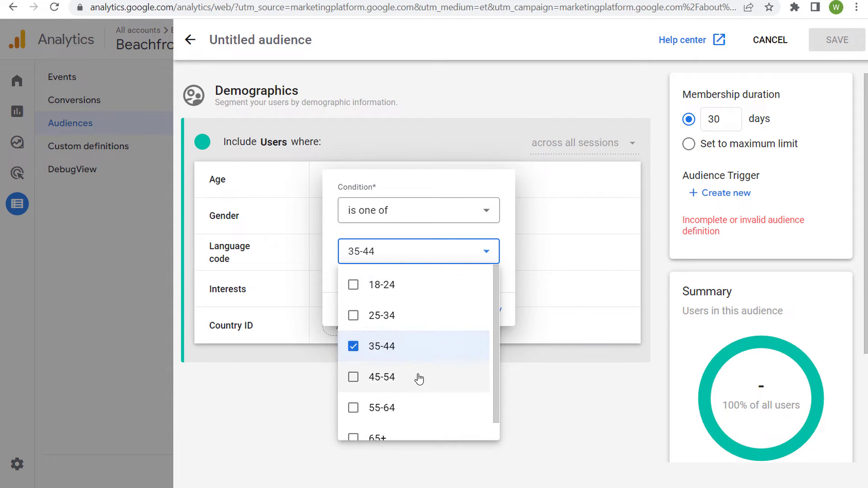
scroll(417, 378, down, 1)
click(414, 389)
click(410, 424)
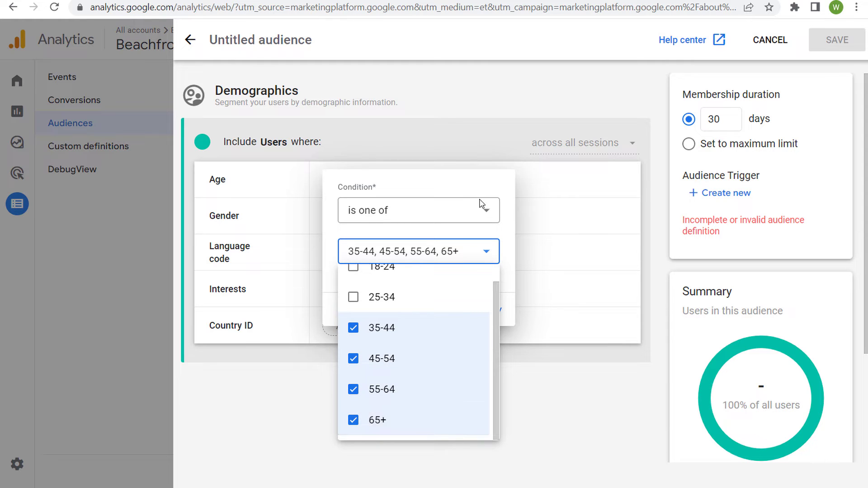
click(475, 185)
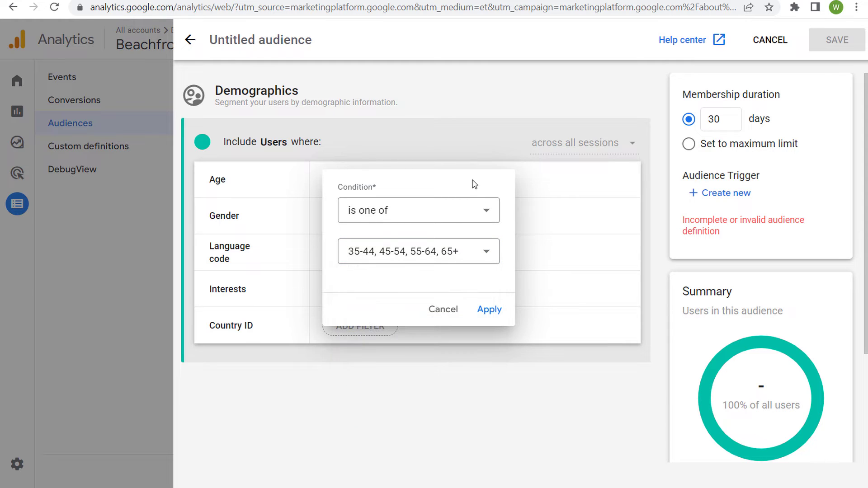
Name the audience "Ages 35+" and set its membership duration to the maximum limit.
click(282, 40)
text(Ages 35+)
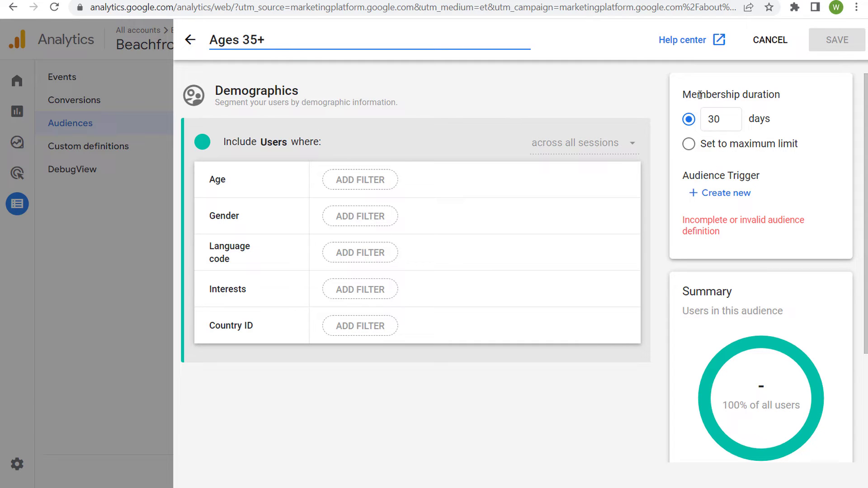
click(689, 144)
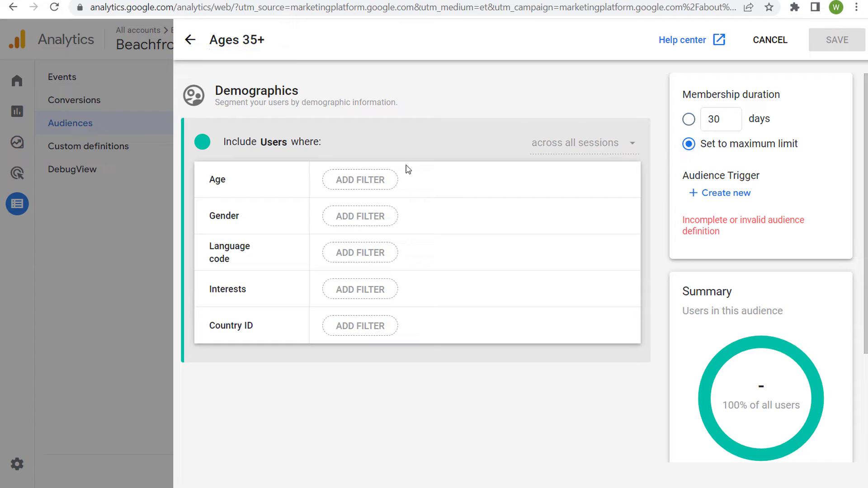
Apply an Age filter of is one of 35-44, 45-54, 55-64 and 65+, and save the audience.
click(367, 183)
click(441, 249)
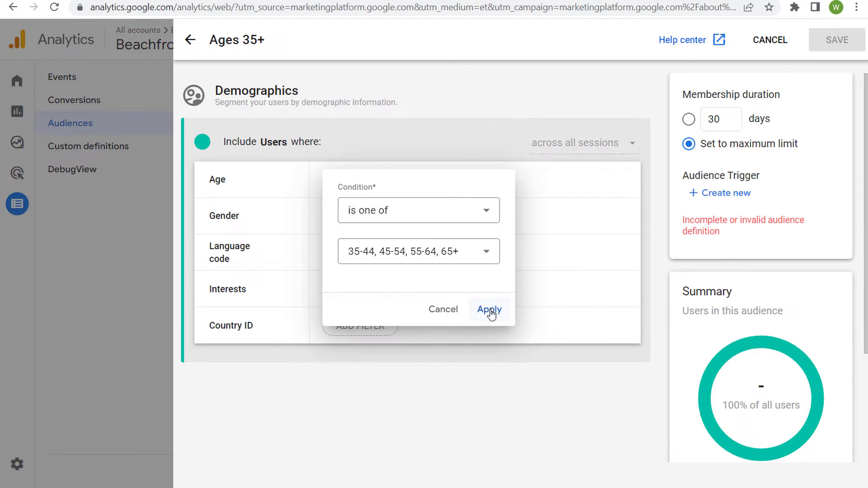
click(491, 311)
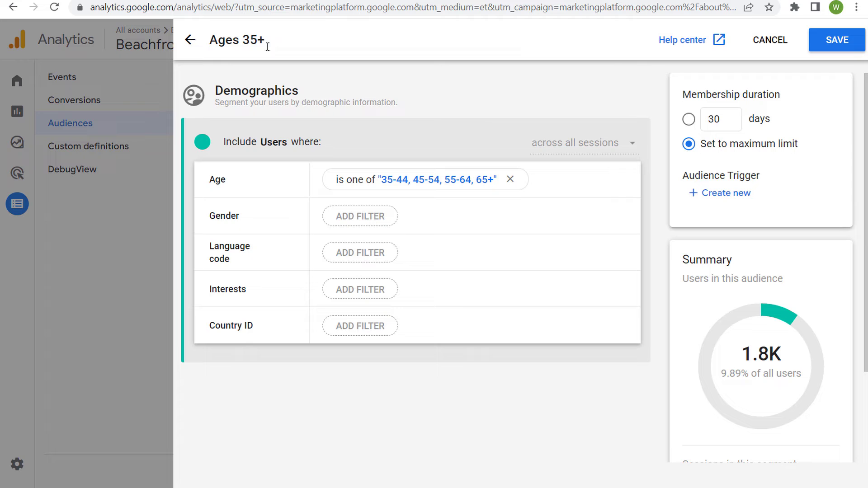
click(835, 44)
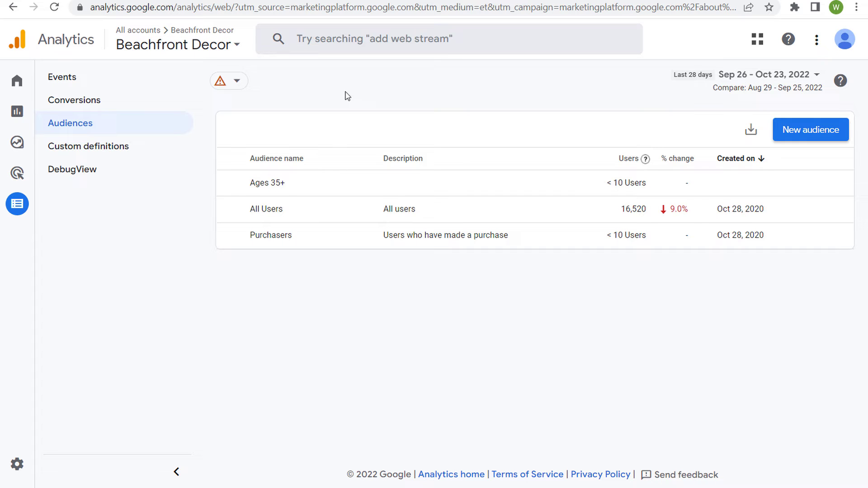
Start a custom audience from scratch and open the choices for its first include condition.
click(817, 138)
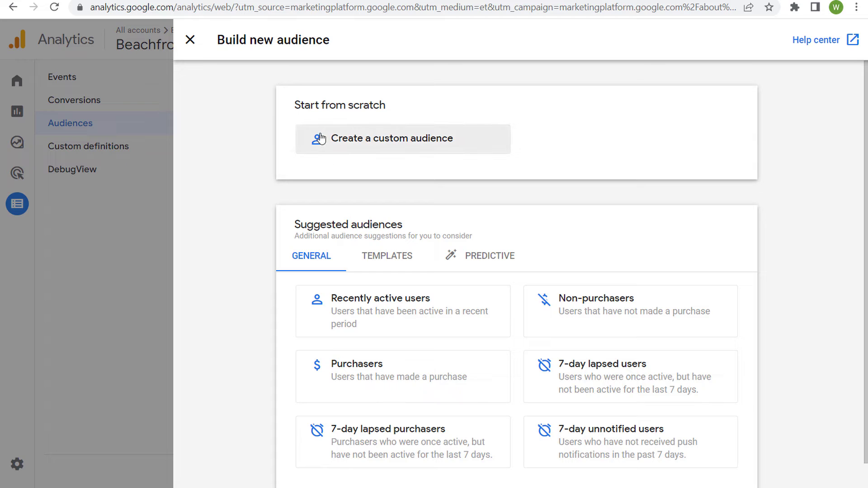
click(388, 145)
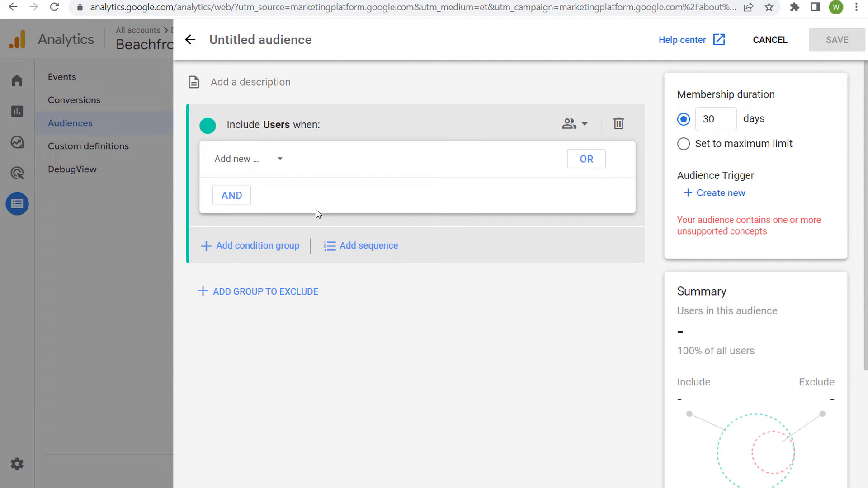
click(263, 161)
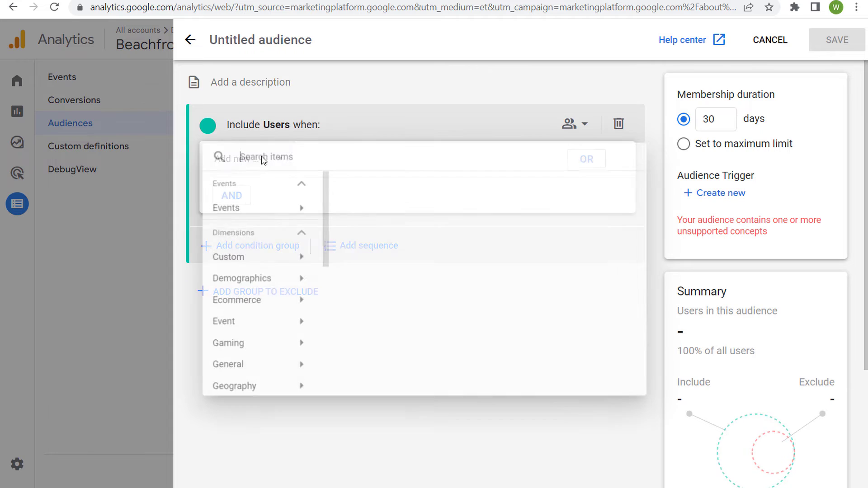
Examine the available events, the Custom, Demographics and Ecommerce dimensions, and the remaining dimension categories for the condition.
click(302, 210)
scroll(389, 226, down, 2)
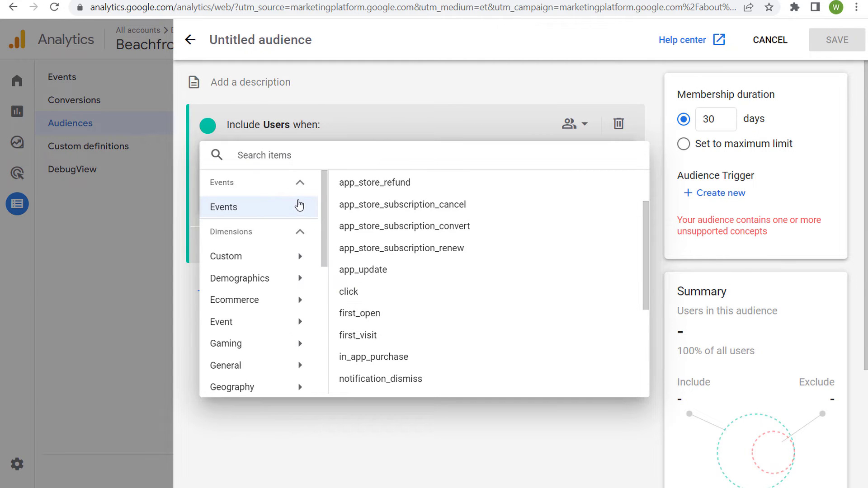
click(298, 206)
click(294, 264)
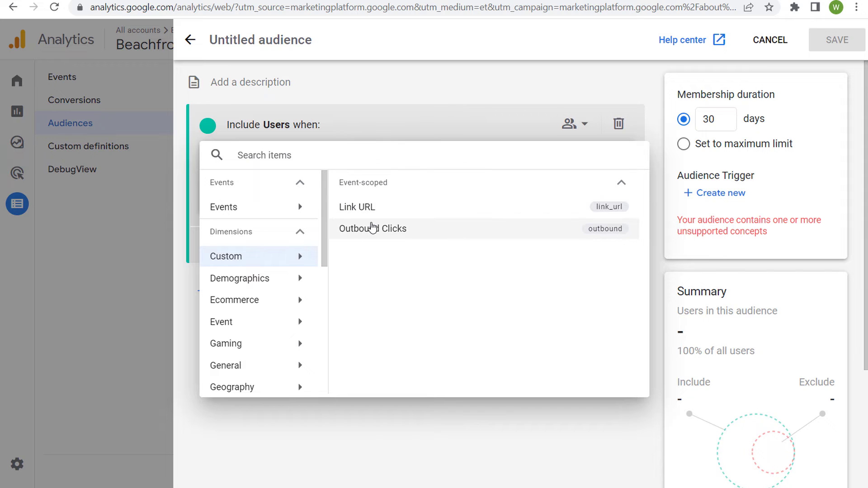
click(286, 280)
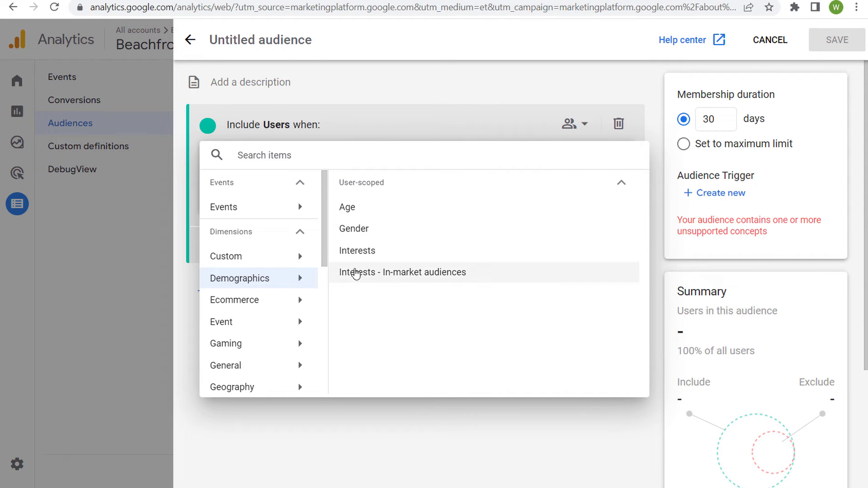
click(297, 308)
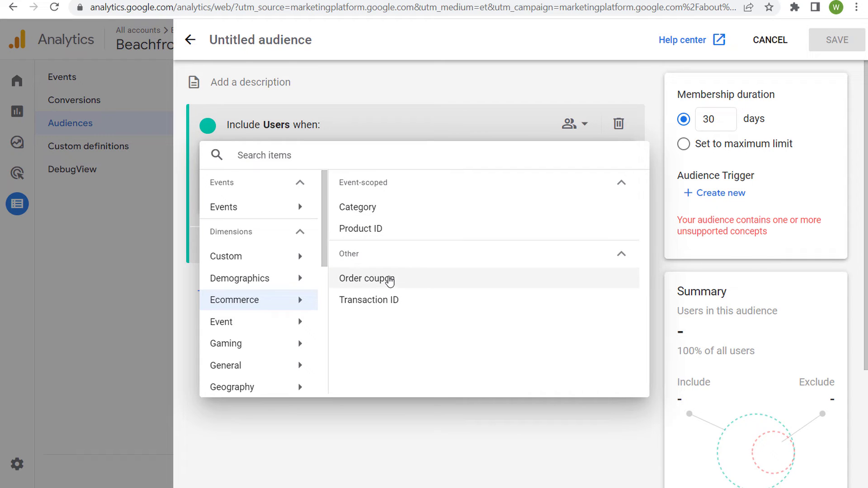
scroll(268, 272, down, 3)
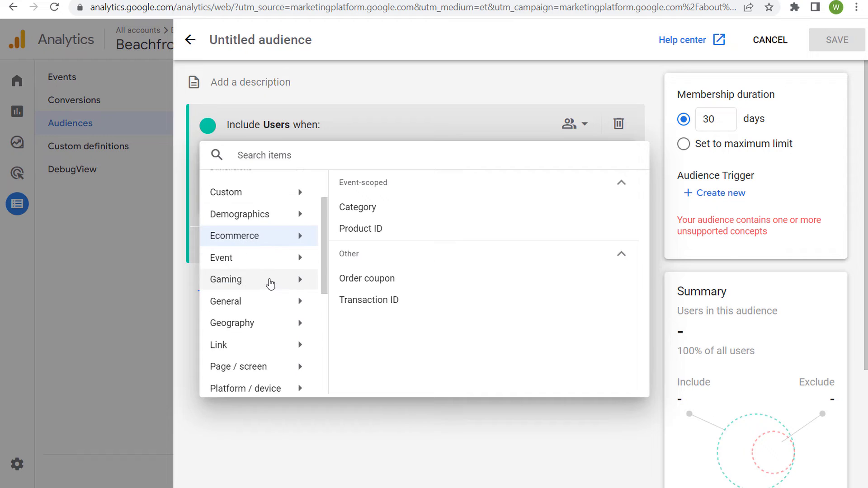
scroll(253, 222, down, 2)
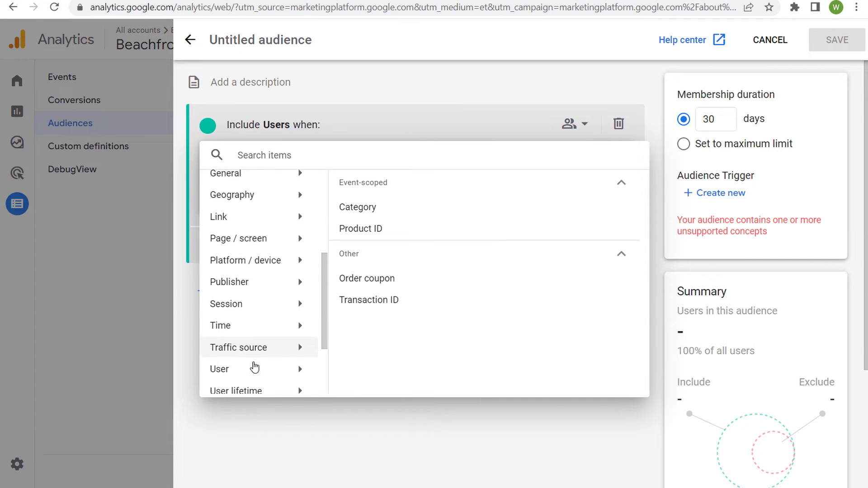
scroll(254, 362, down, 2)
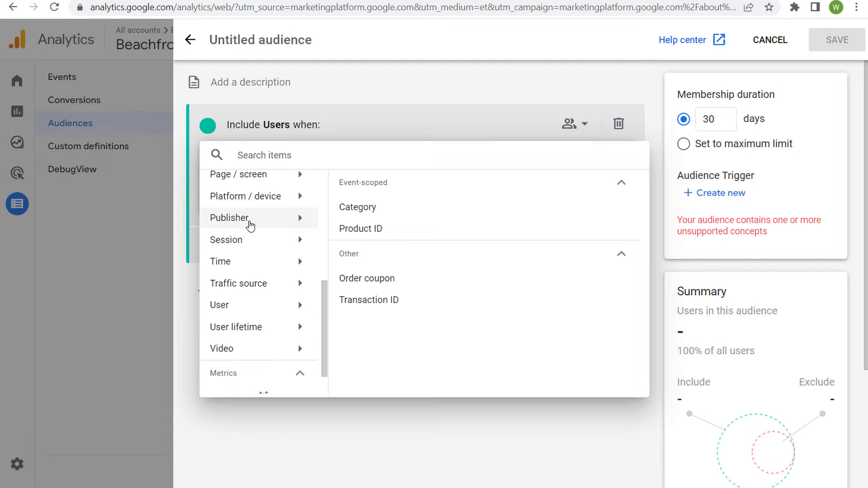
scroll(262, 280, up, 2)
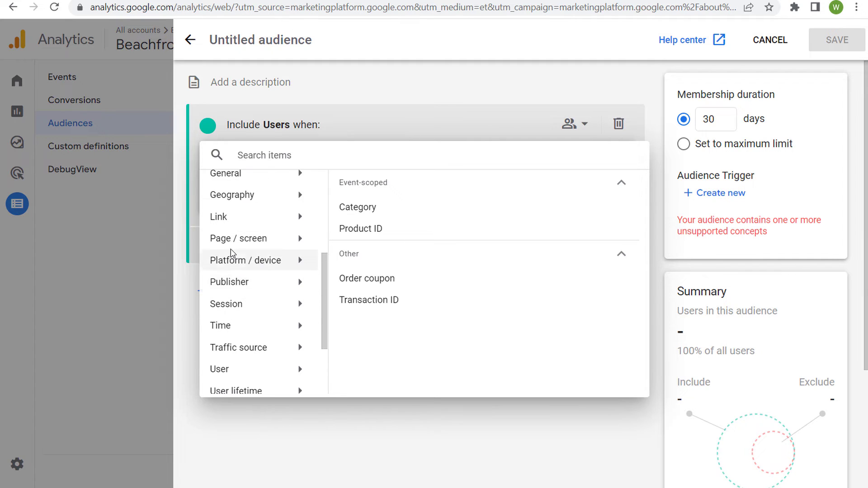
Include users when the Page title dimension contains "christmas".
click(258, 244)
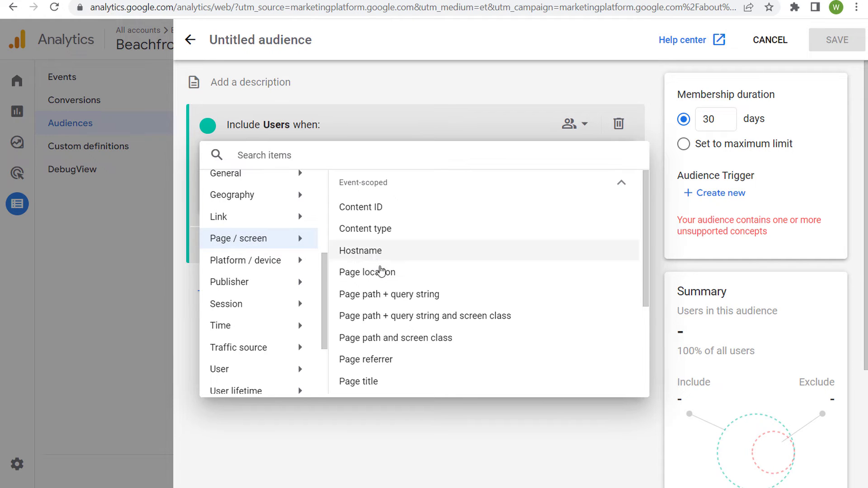
scroll(451, 271, down, 1)
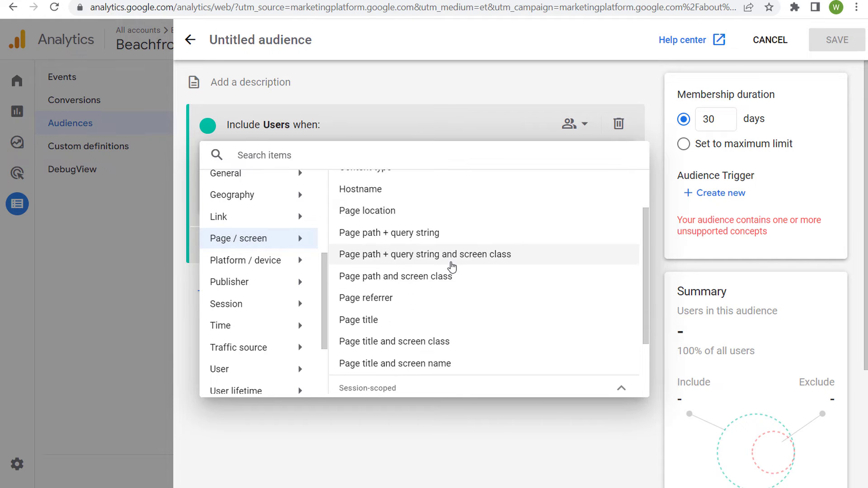
click(409, 321)
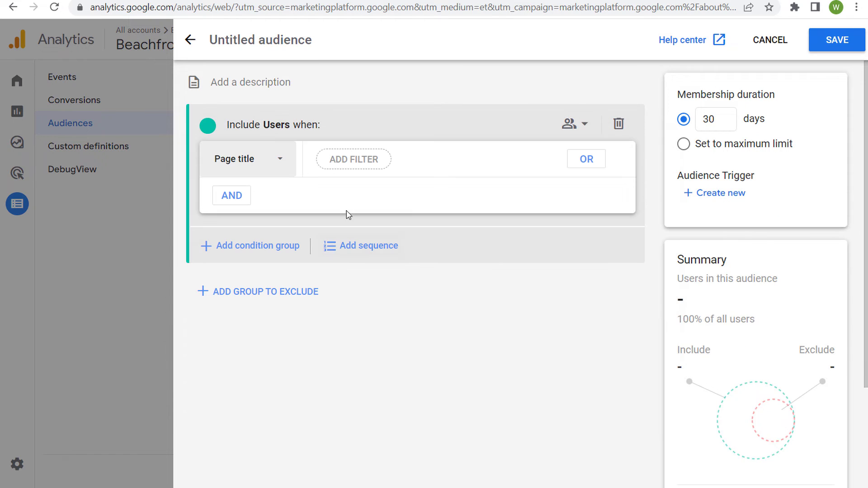
click(361, 160)
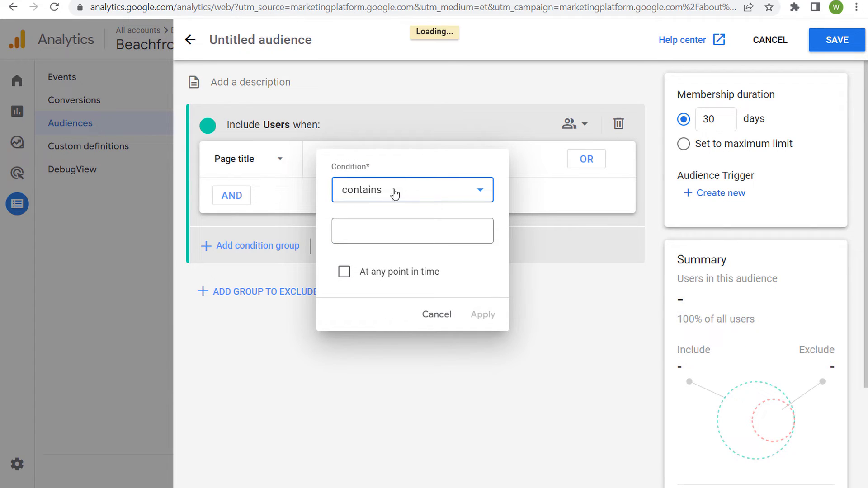
click(396, 226)
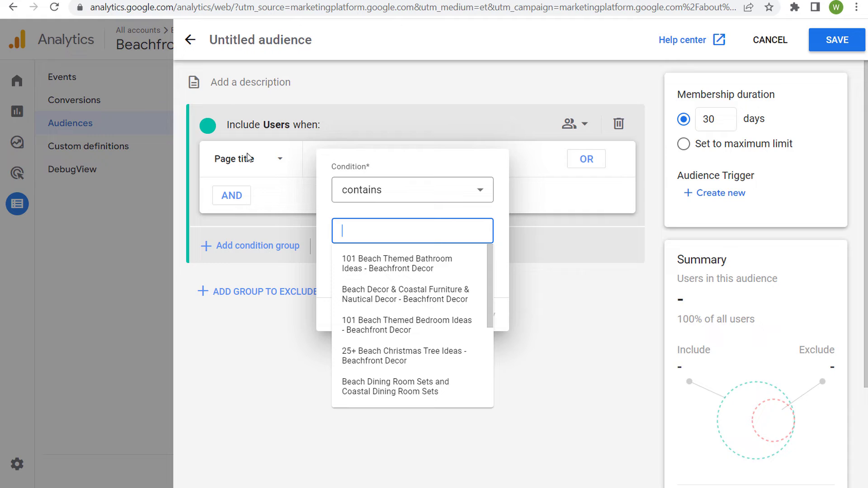
click(394, 159)
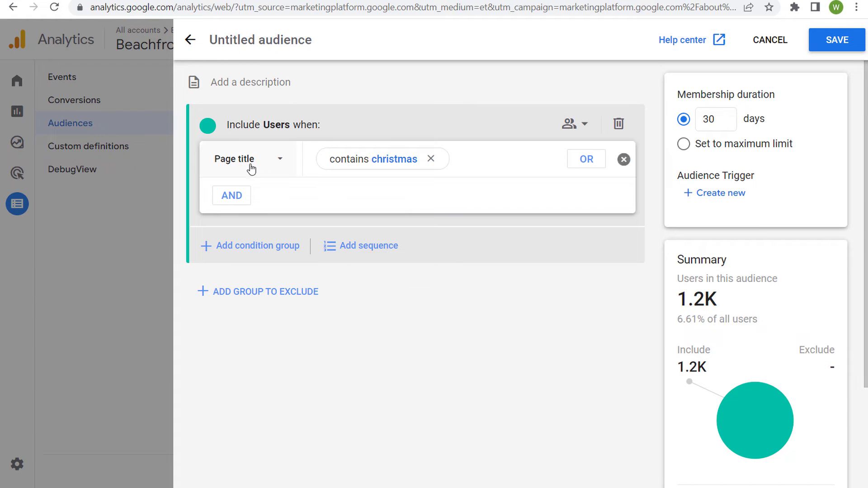
Add OR conditions for Page title contains "ornament", "tree", "wreath", "garland" and "stocking".
click(583, 163)
click(269, 199)
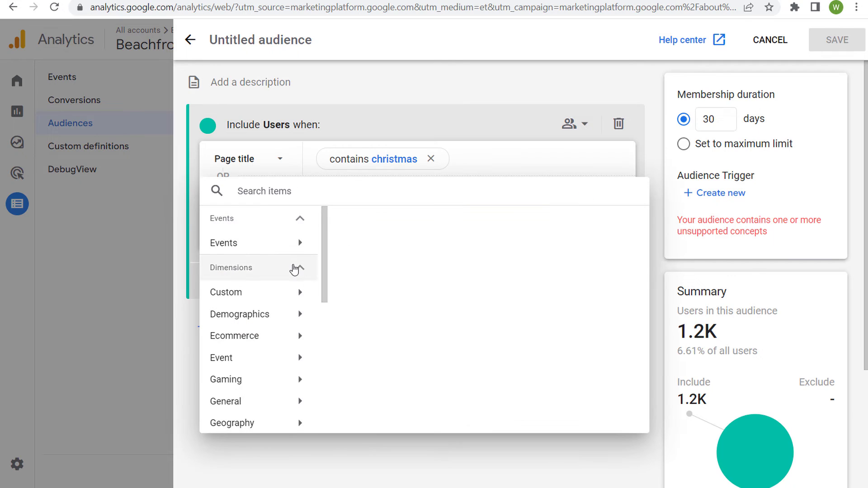
scroll(295, 281, down, 3)
click(308, 340)
click(362, 352)
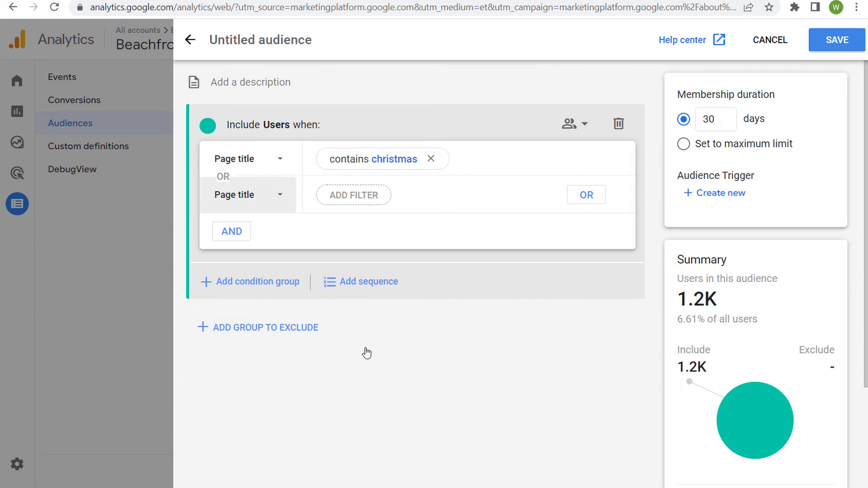
click(374, 197)
click(394, 270)
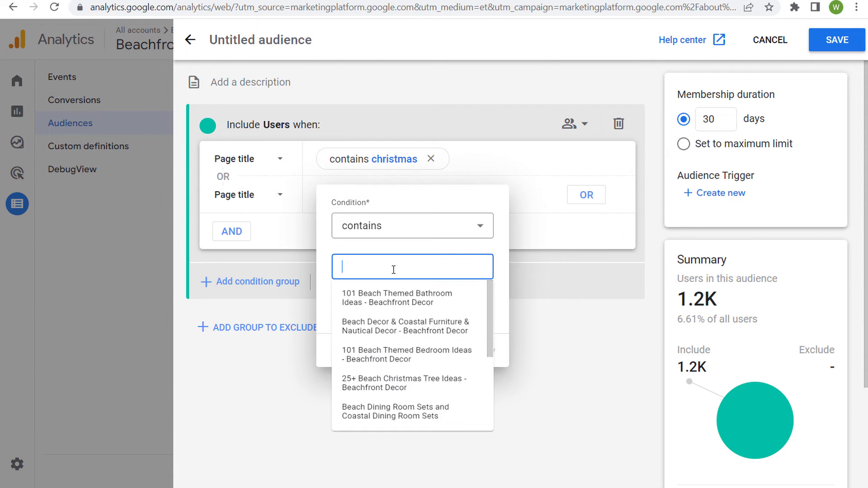
text(ornament)
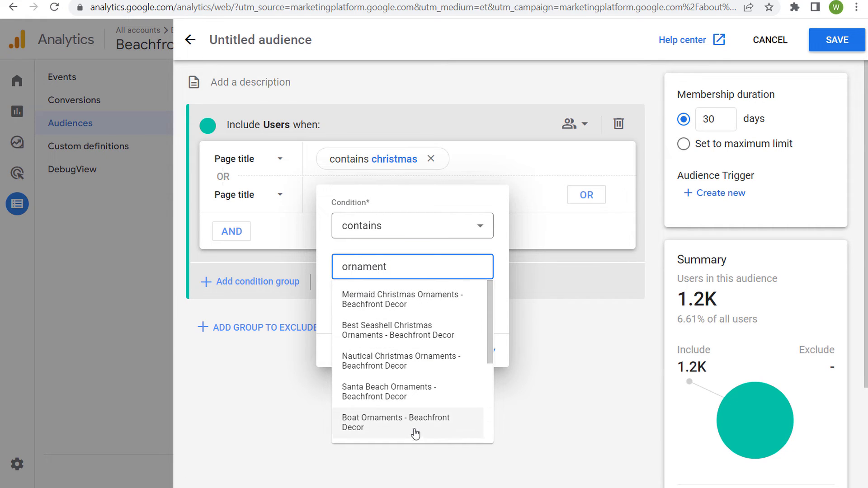
click(391, 248)
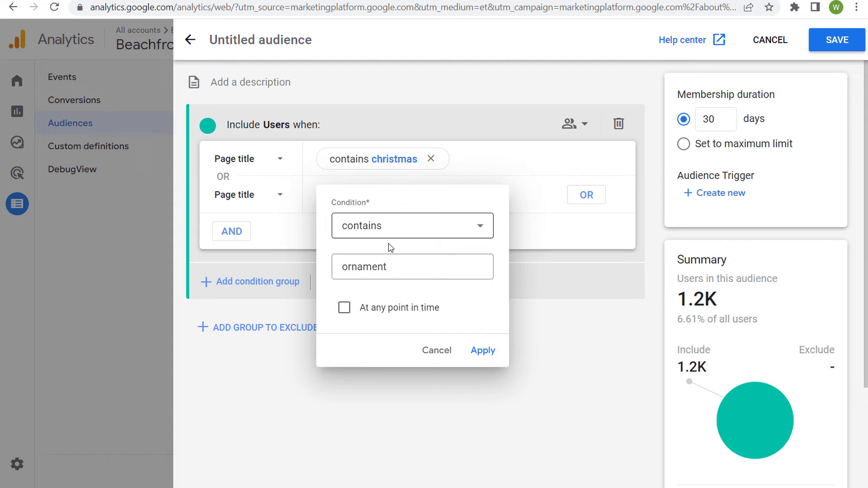
click(477, 350)
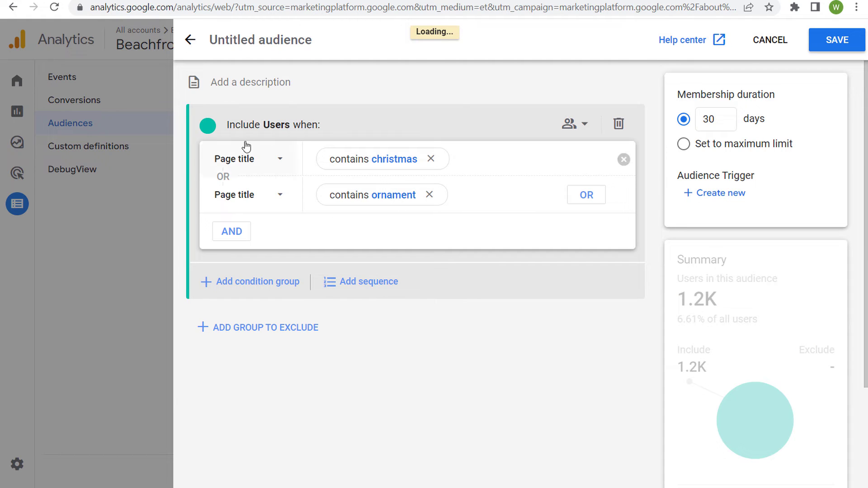
click(586, 200)
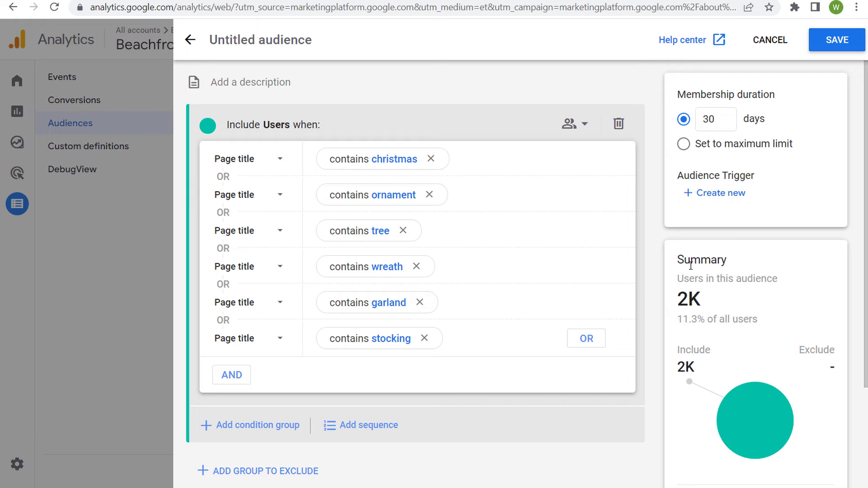
Set the membership duration to the maximum limit and name the audience "Christmas Page Titles".
click(683, 143)
click(305, 42)
text(Christmas)
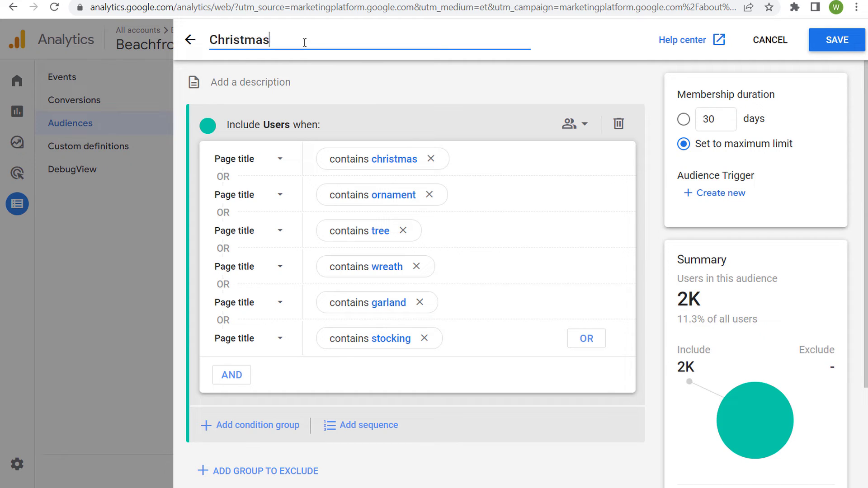
text( Page Titles)
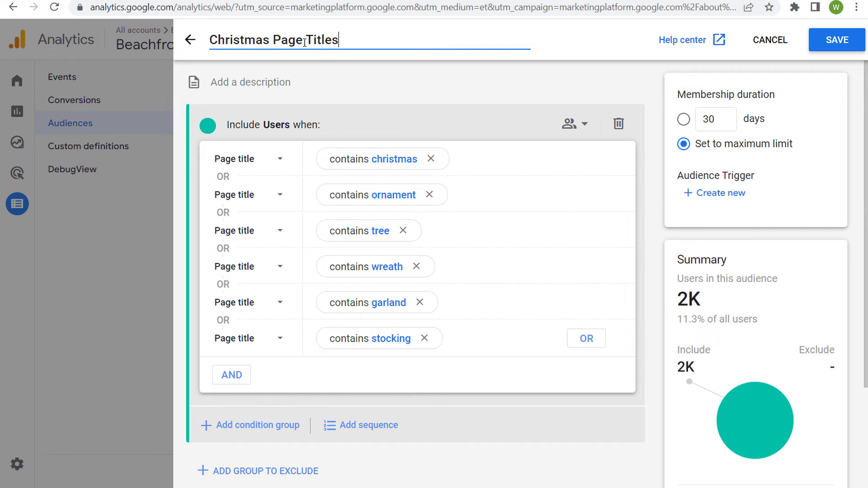
Extend the audience name to "Christmas Page Titles - GA4" and save the audience.
click(532, 194)
scroll(532, 194, down, 1)
scroll(533, 193, up, 1)
text(- GA4)
scroll(335, 113, down, 1)
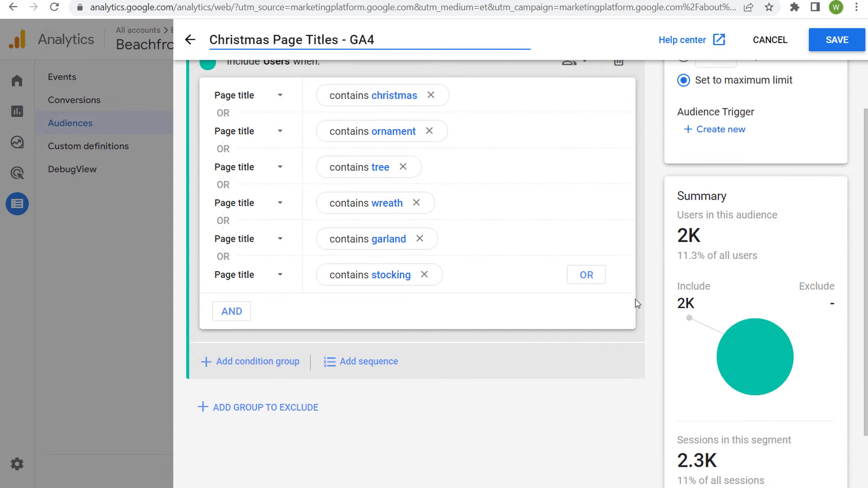
scroll(637, 300, up, 1)
click(833, 45)
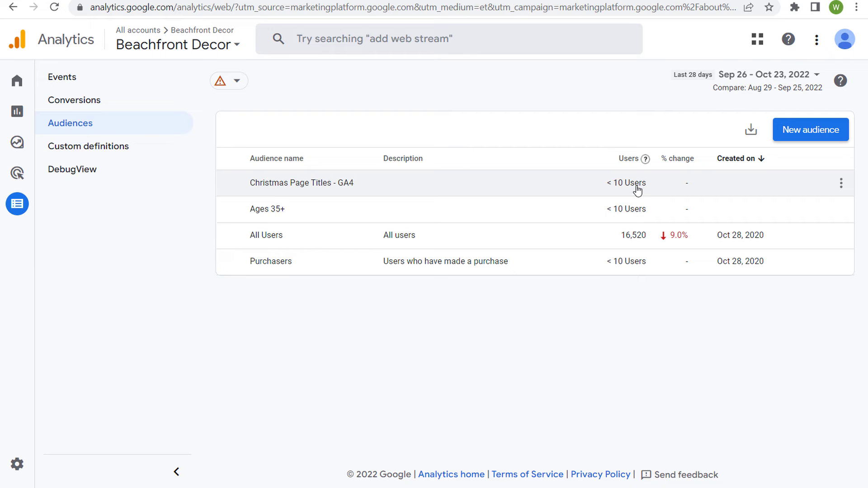
Switch to Google Ads and start a new campaign in the Beachfront Decor account.
click(108, 0)
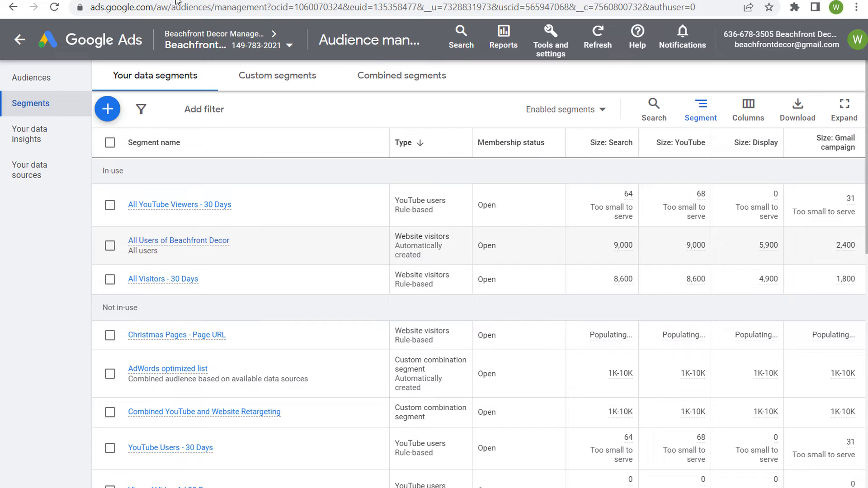
click(116, 38)
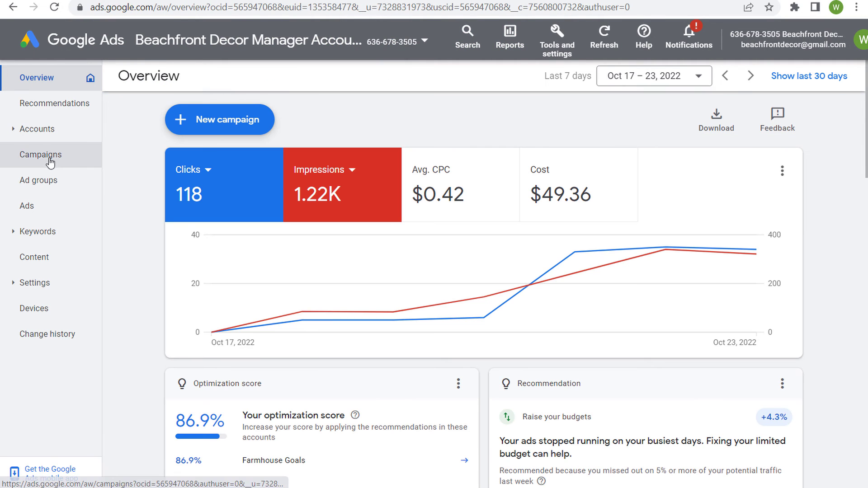
click(53, 158)
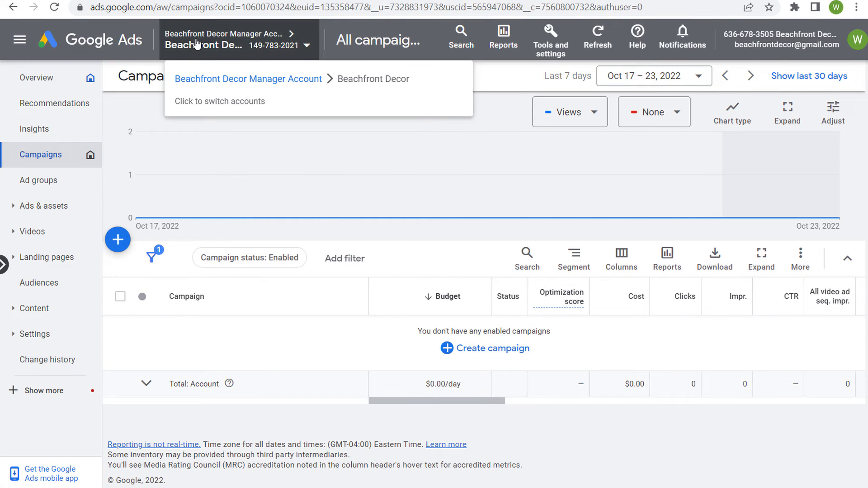
click(118, 240)
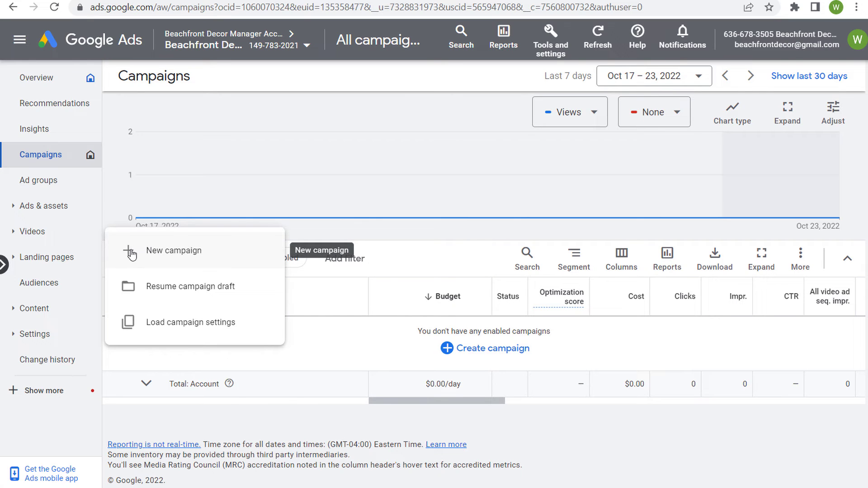
click(133, 254)
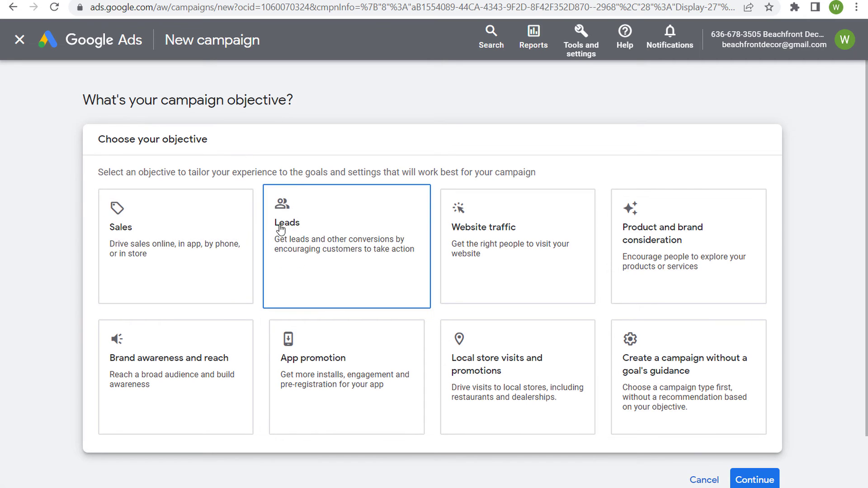
Choose the Sales objective and remove the Book appointments conversion goal, keeping only Purchases for the campaign.
click(209, 232)
scroll(209, 232, down, 6)
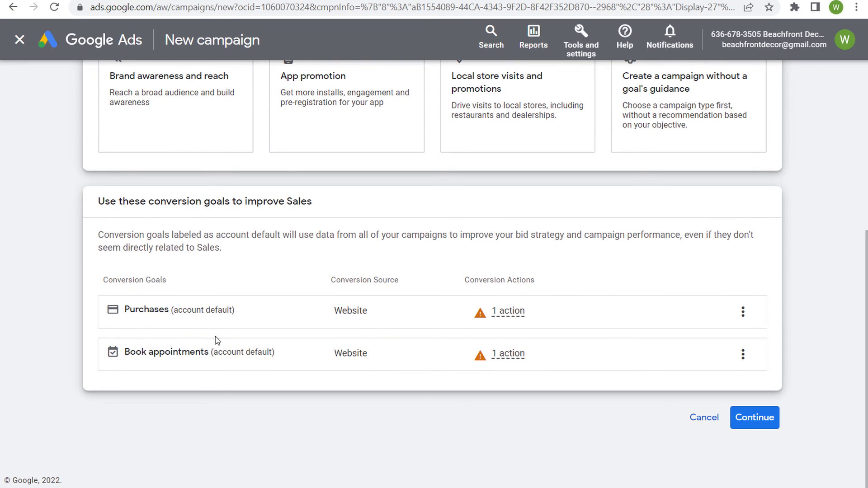
click(742, 356)
click(749, 366)
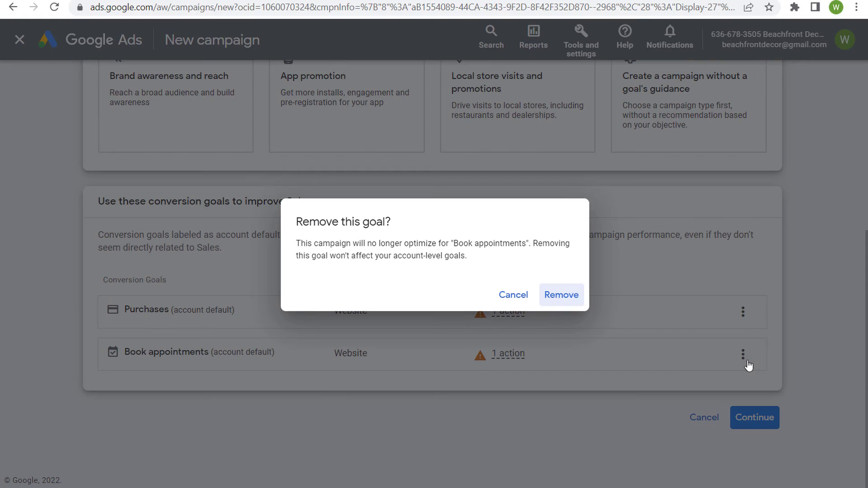
click(572, 296)
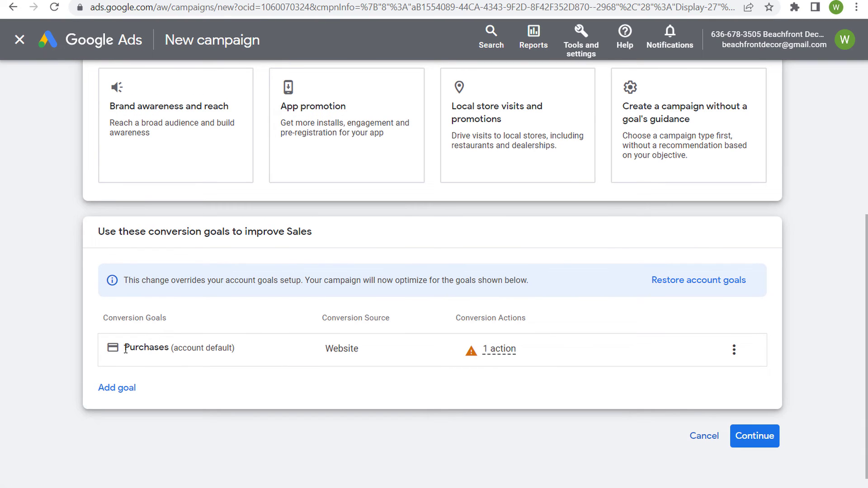
drag(125, 350, 214, 352)
click(245, 351)
click(748, 438)
Select the Display campaign type and set the ad's landing page to beachfrontdecor.com.
click(504, 197)
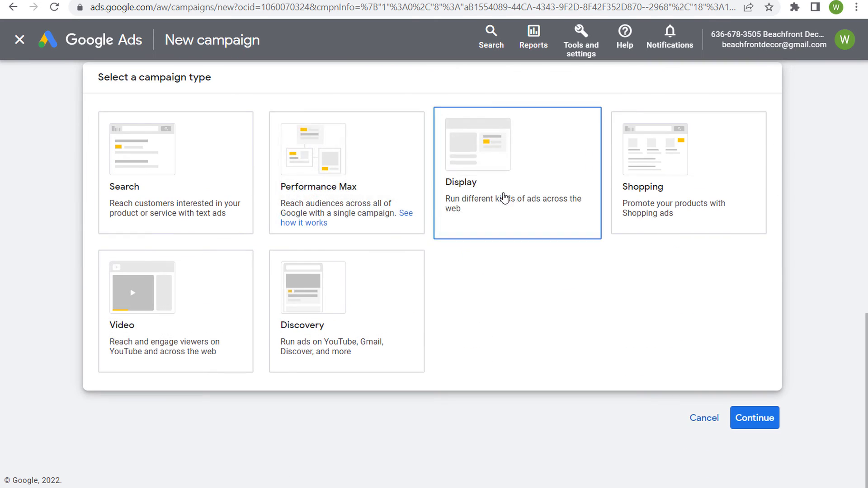
click(278, 218)
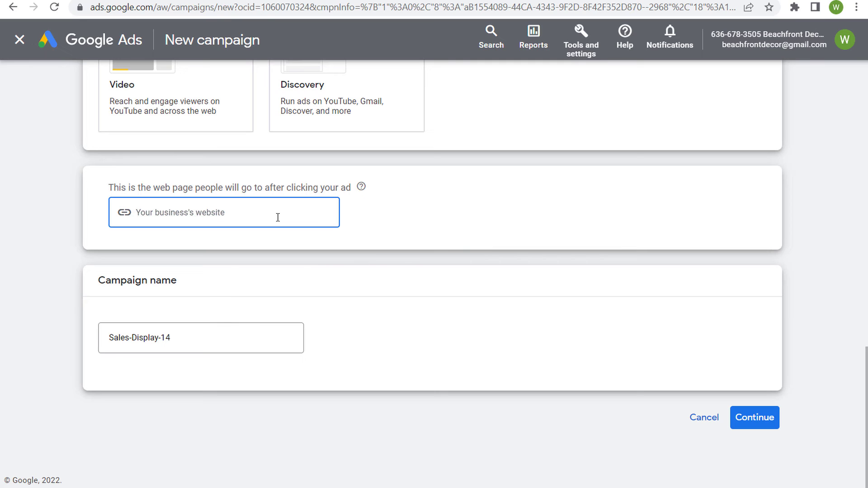
text(beachfrontdecor.com)
drag(182, 217, 114, 224)
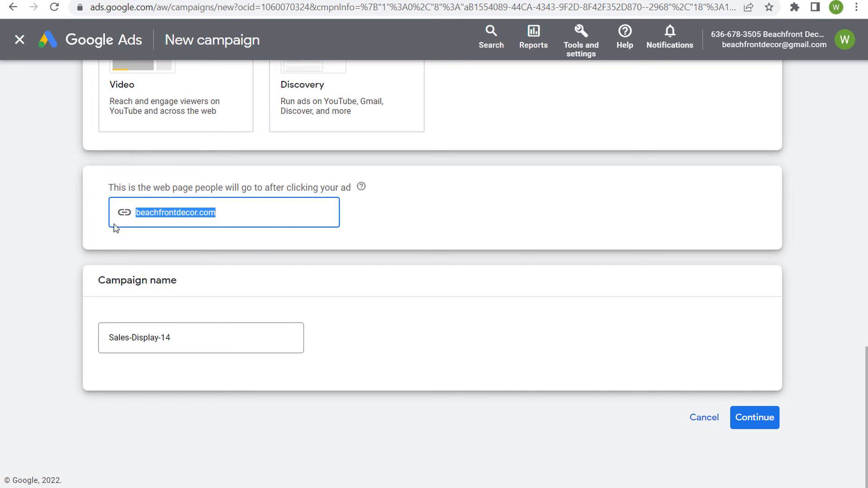
click(254, 212)
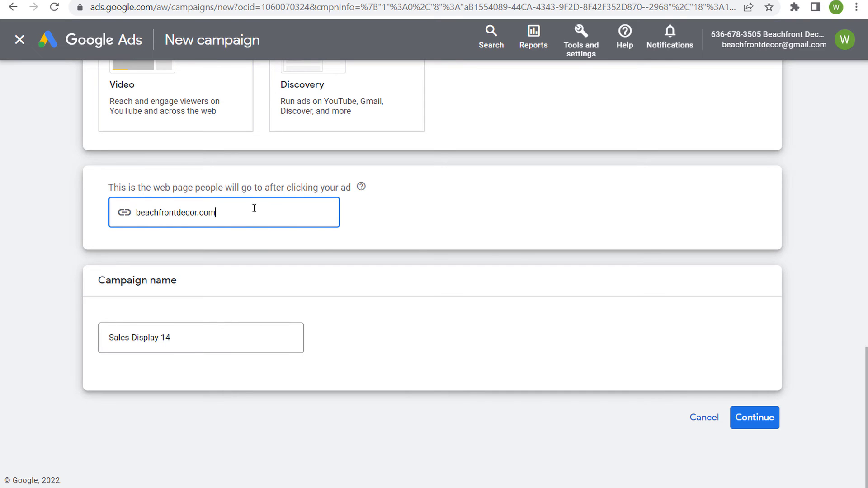
Replace the default campaign name with one starting "Beachfront Decor Christmas" and continue to the campaign settings.
click(205, 338)
drag(204, 338, 102, 331)
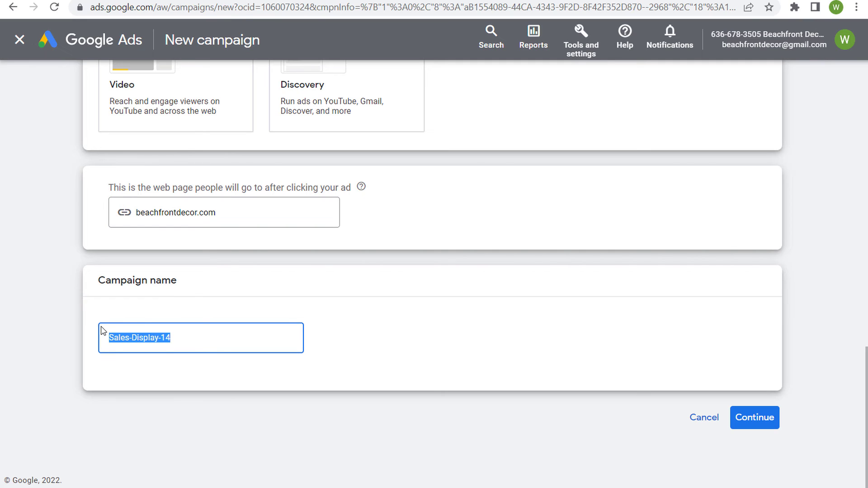
text(Be)
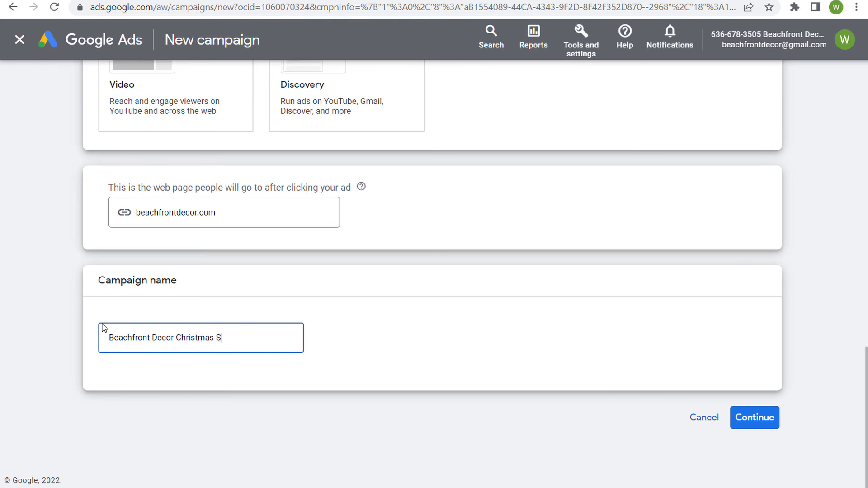
text(achfront Decor Christmas S)
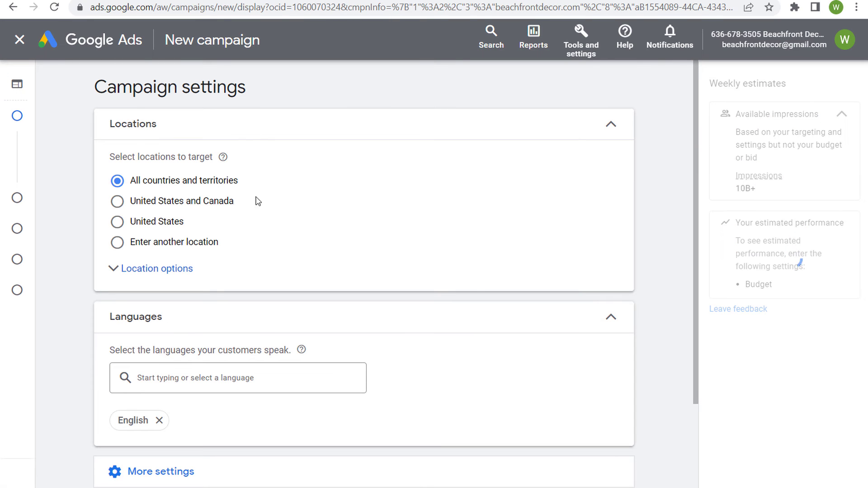
Target the United States and Canada, keep English as the language, and proceed to budget and bidding.
click(118, 203)
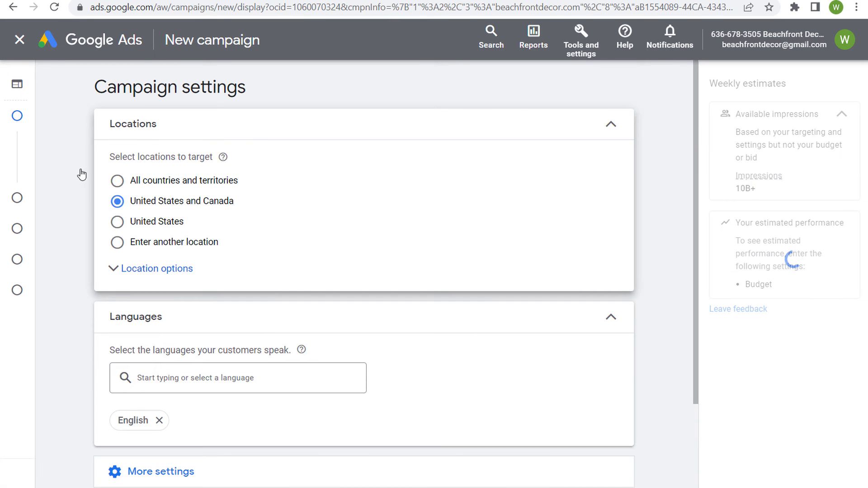
scroll(113, 312, down, 1)
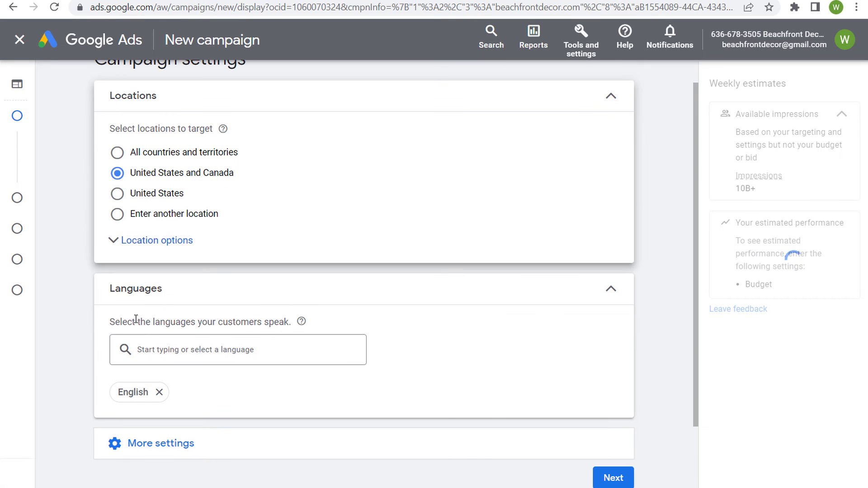
scroll(127, 322, down, 1)
scroll(190, 411, down, 1)
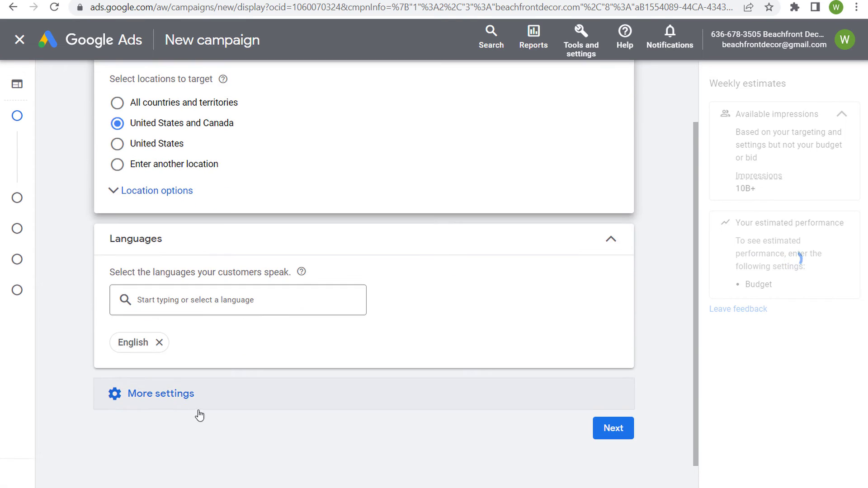
scroll(199, 415, down, 1)
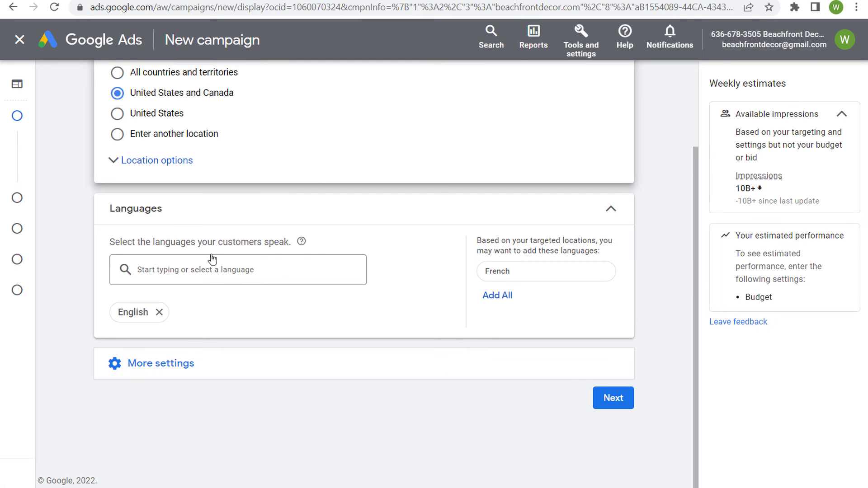
click(622, 404)
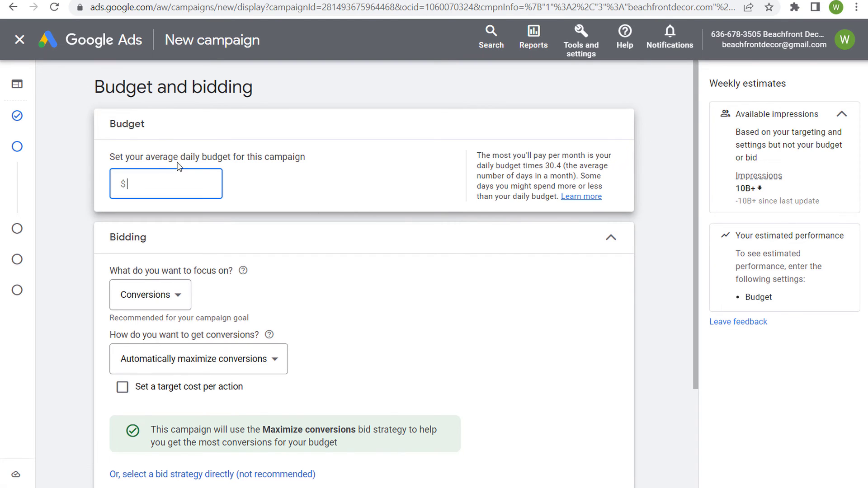
Hide the notice about ads not running and set the average daily budget to $25.00.
click(781, 79)
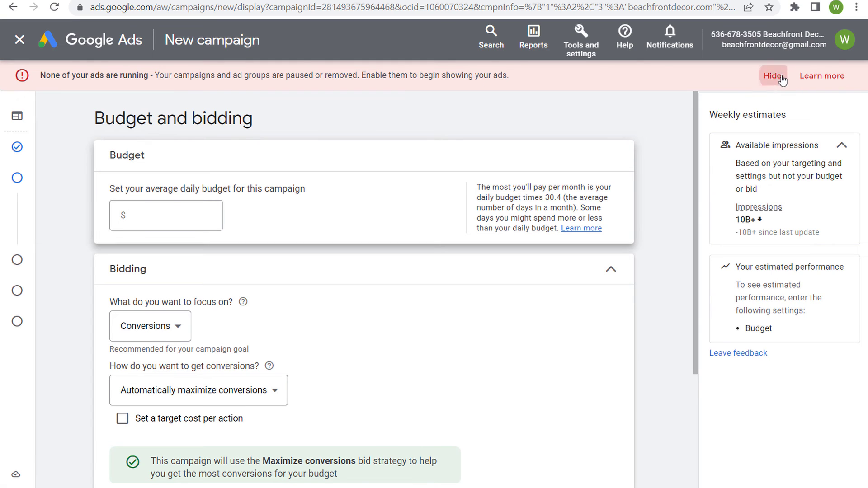
click(152, 184)
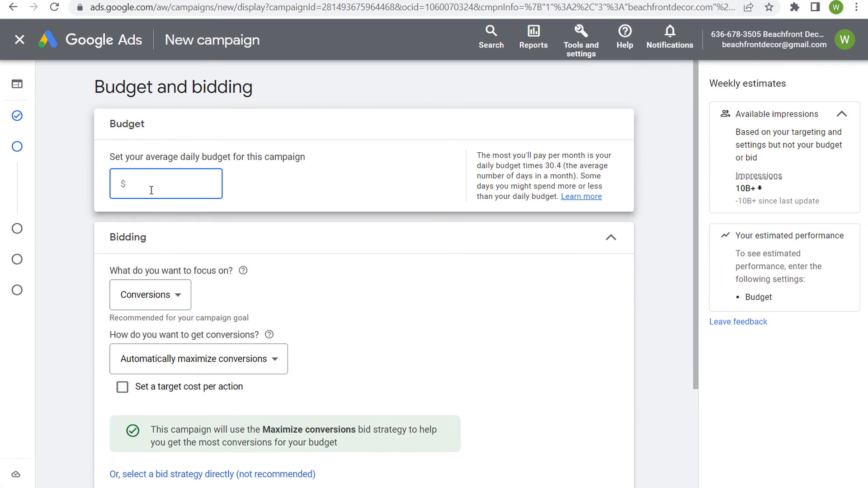
text(25.00)
click(78, 193)
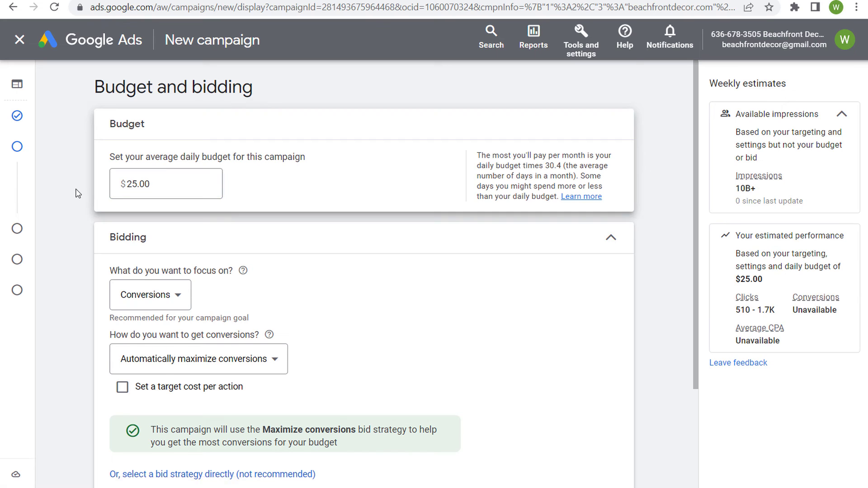
Enable a target cost per action for the conversion-focused bidding.
scroll(85, 208, down, 2)
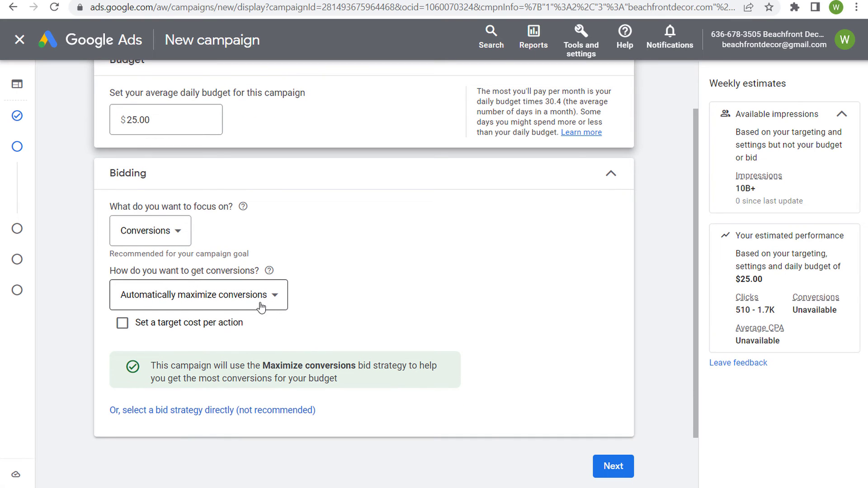
click(196, 326)
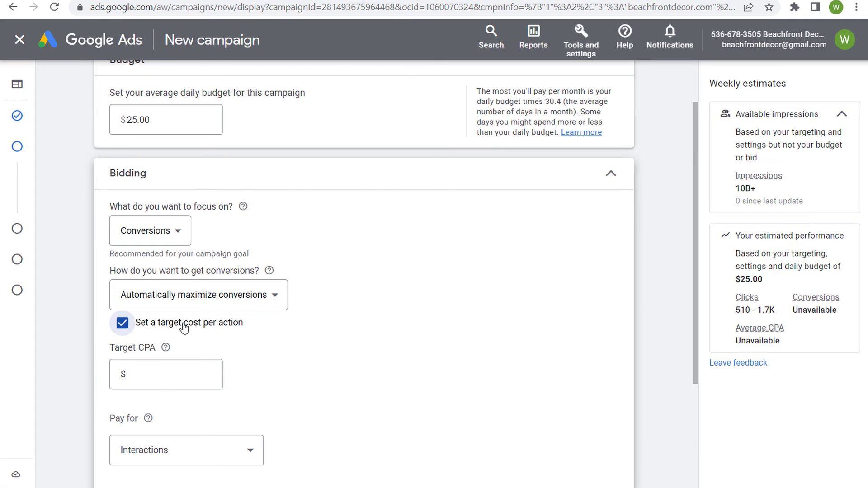
scroll(421, 309, down, 1)
scroll(421, 310, down, 1)
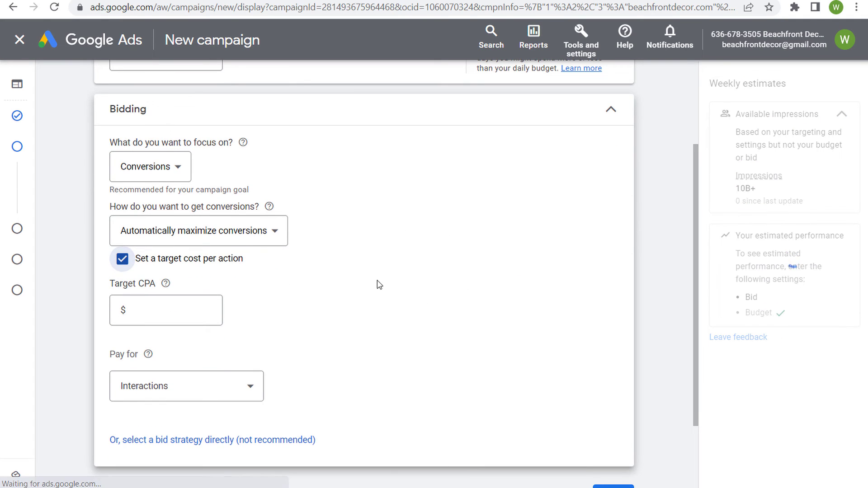
Set the target CPA to $3.00 and proceed to the campaign's targeting settings.
click(187, 319)
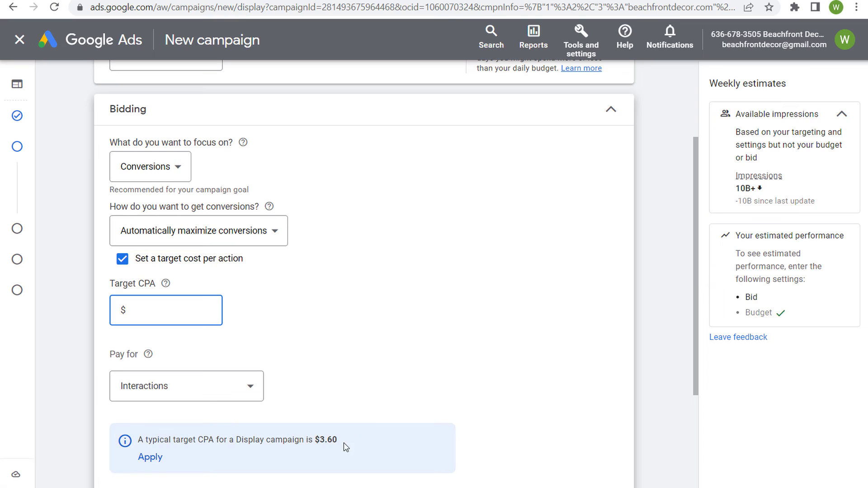
drag(343, 440, 314, 440)
click(188, 322)
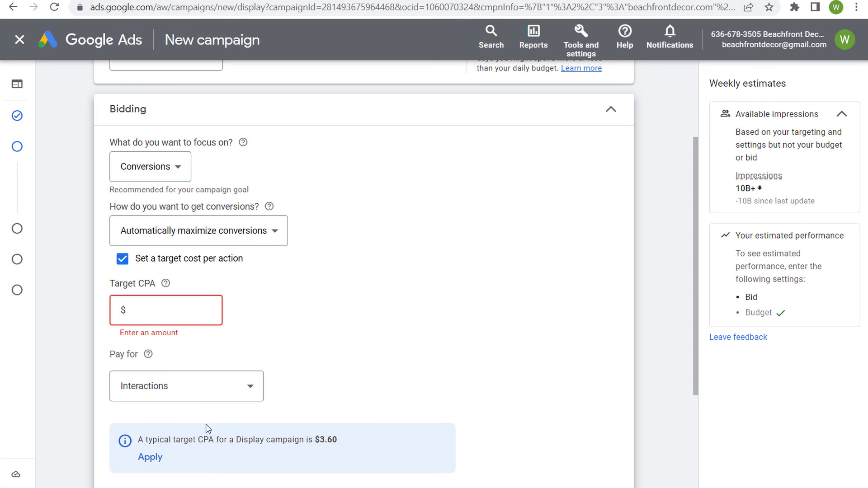
drag(200, 439, 239, 440)
click(311, 432)
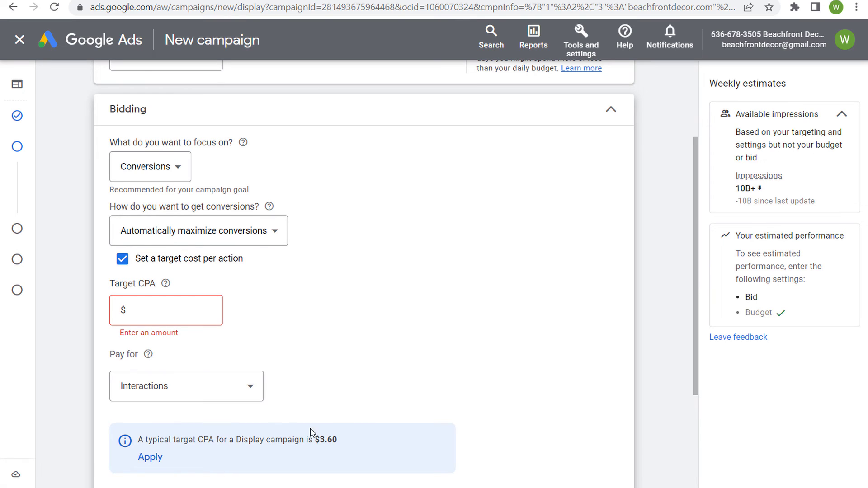
click(191, 317)
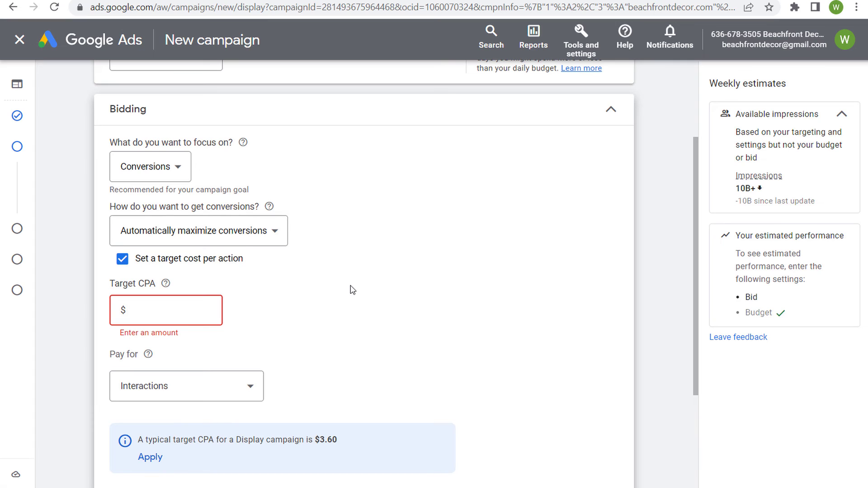
text(3.0)
click(358, 272)
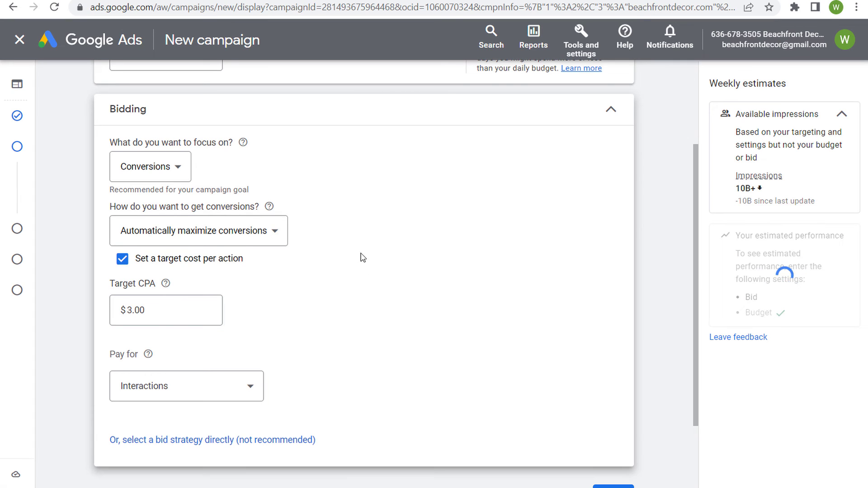
scroll(475, 271, down, 2)
click(610, 402)
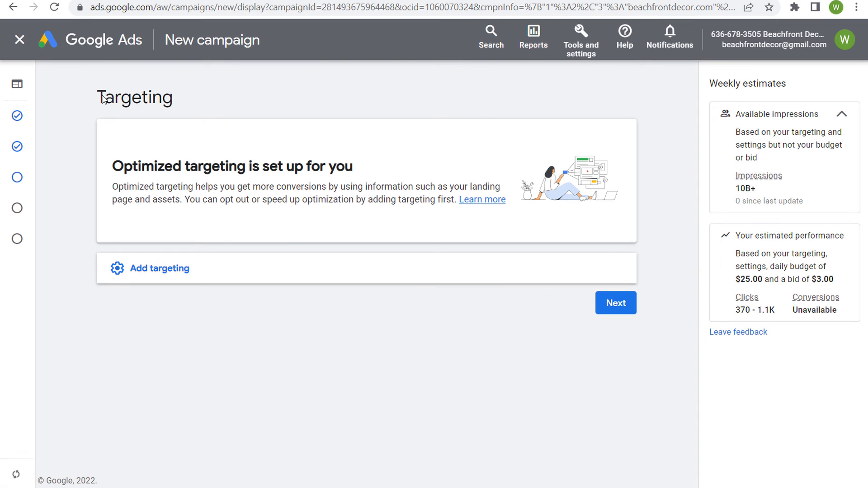
drag(113, 166, 415, 164)
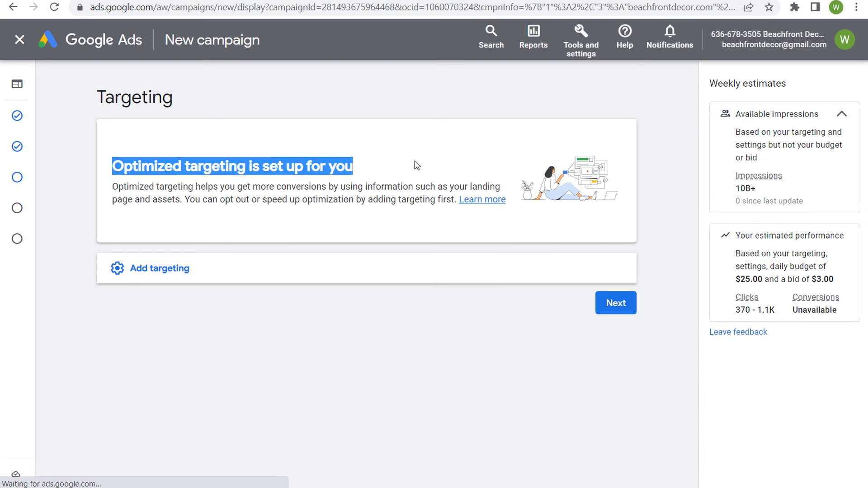
Add targeting to the campaign and open the audience segments settings for editing.
click(421, 161)
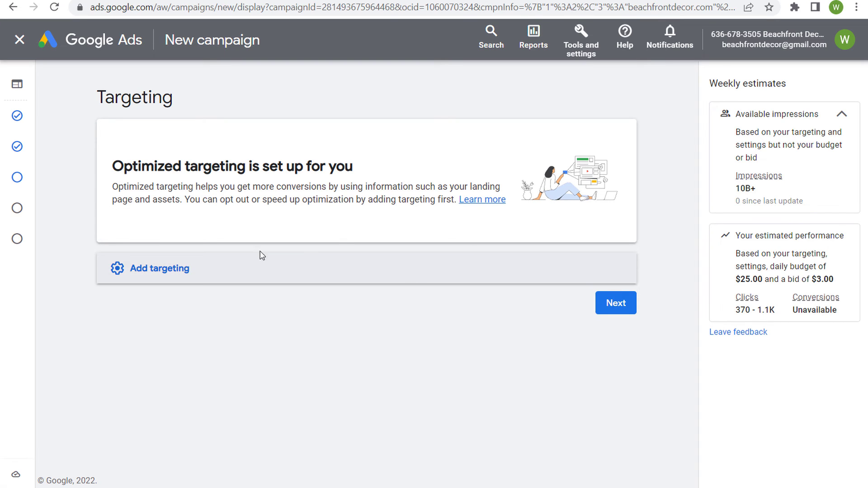
click(213, 280)
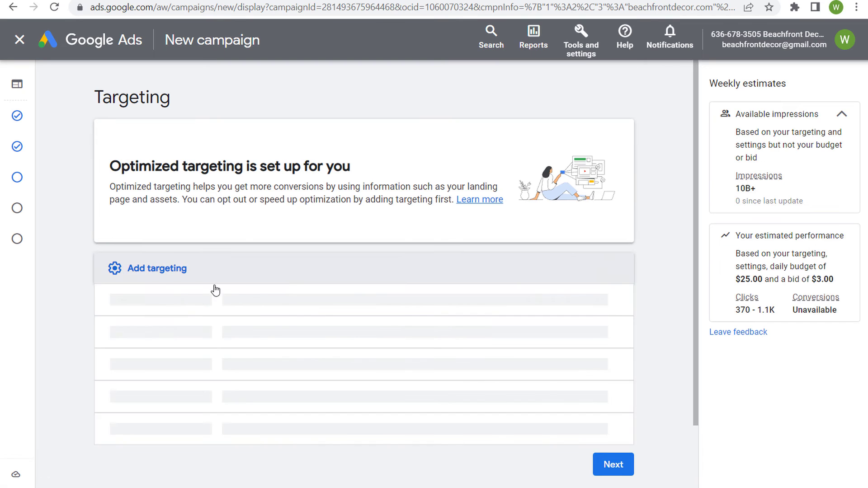
scroll(83, 142, down, 1)
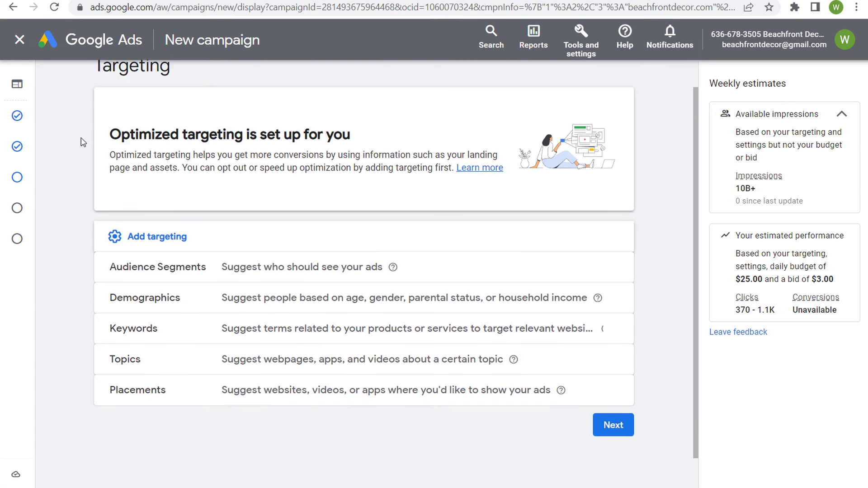
scroll(83, 142, down, 1)
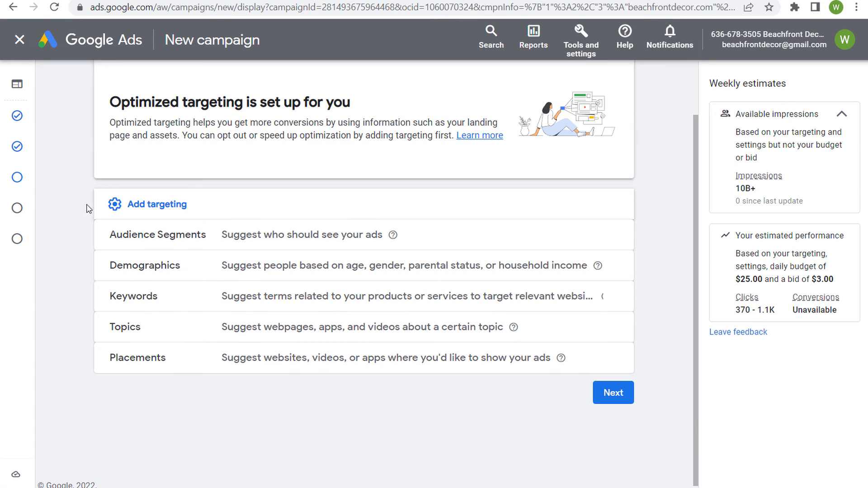
click(294, 241)
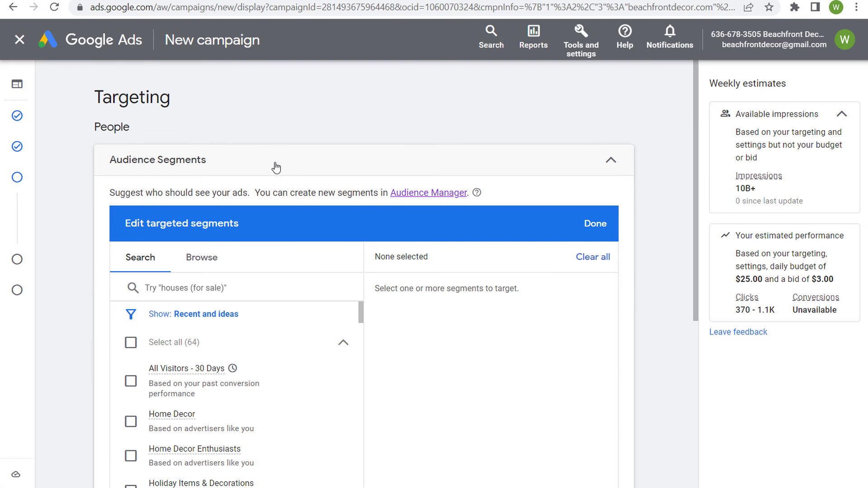
Browse the website visitors who interacted with the business and select the segments Christmas Page Titles - GA4 and Christmas Pages - Page URL.
click(206, 259)
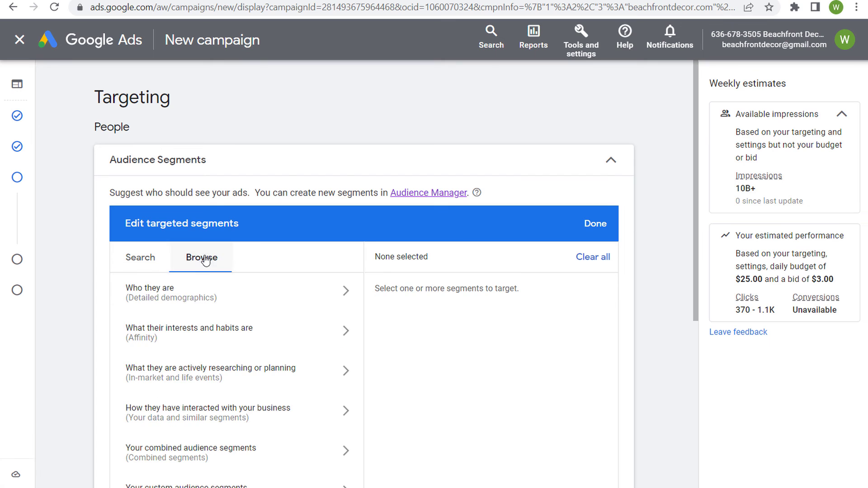
scroll(366, 183, down, 3)
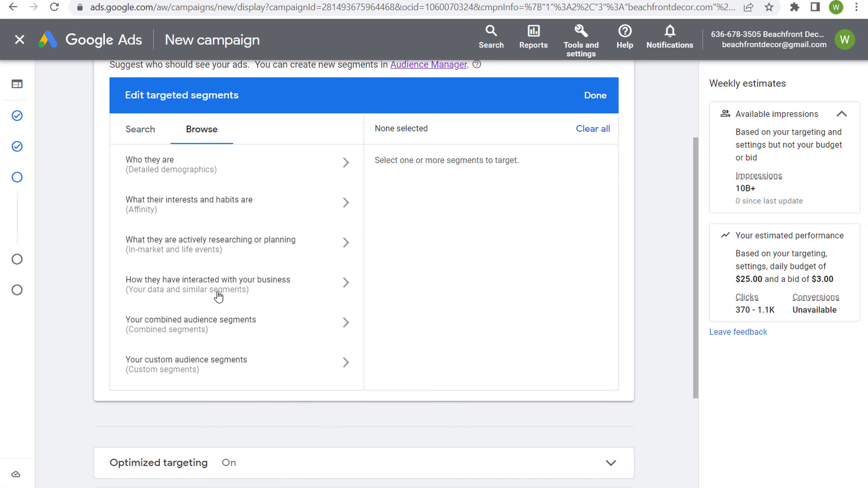
click(331, 290)
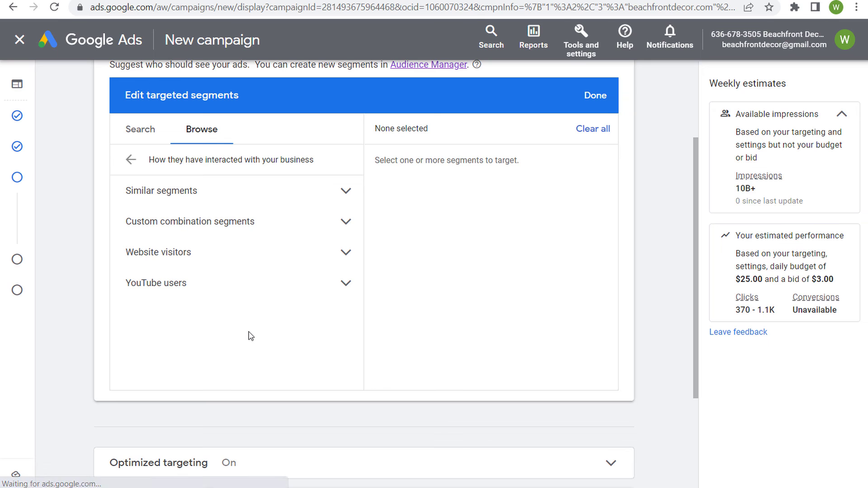
click(244, 256)
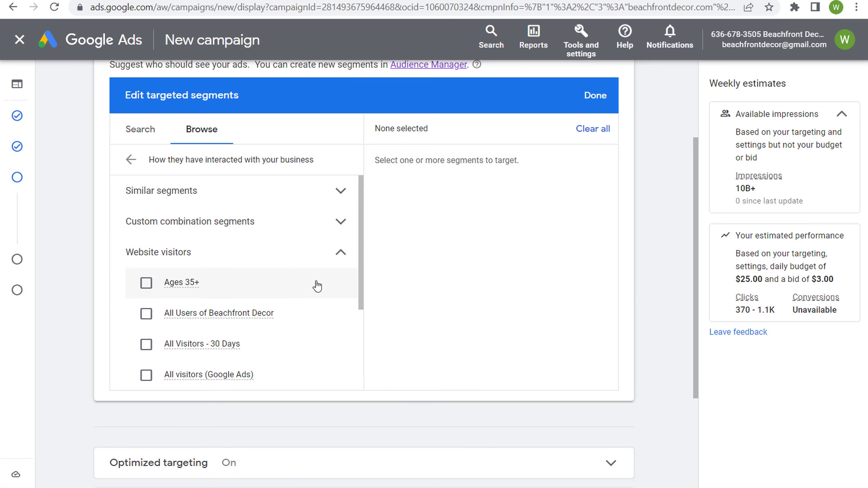
drag(362, 227, 362, 278)
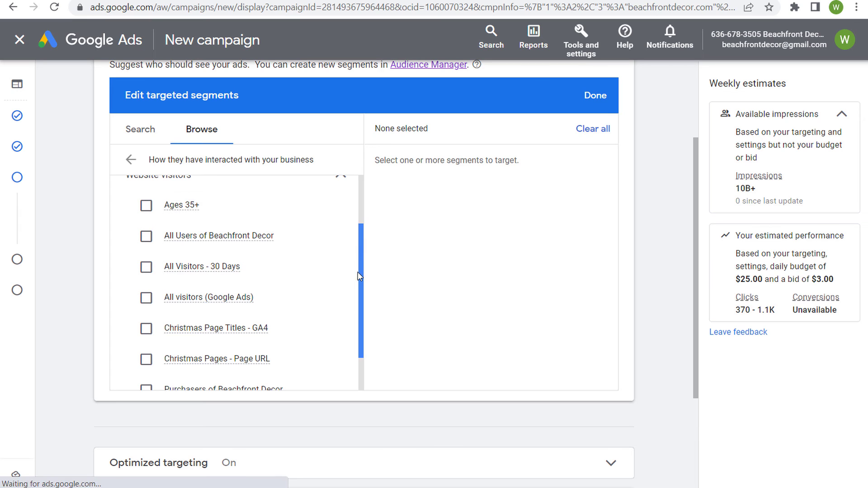
drag(362, 241, 361, 275)
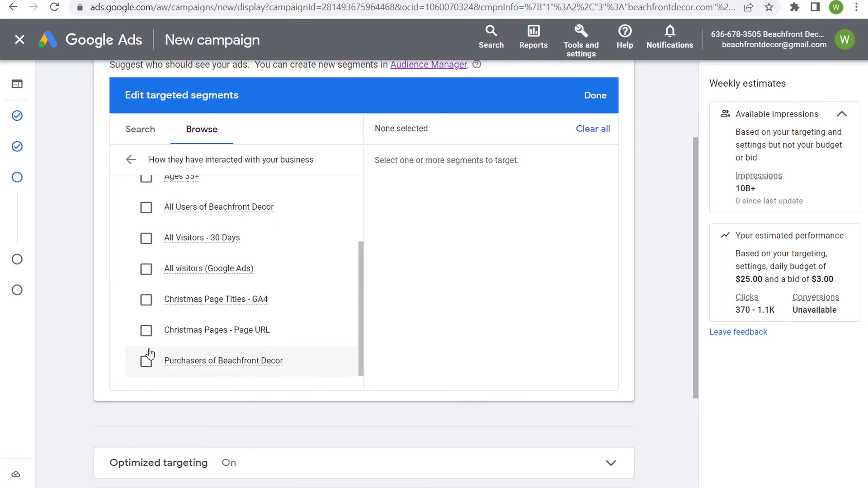
click(146, 302)
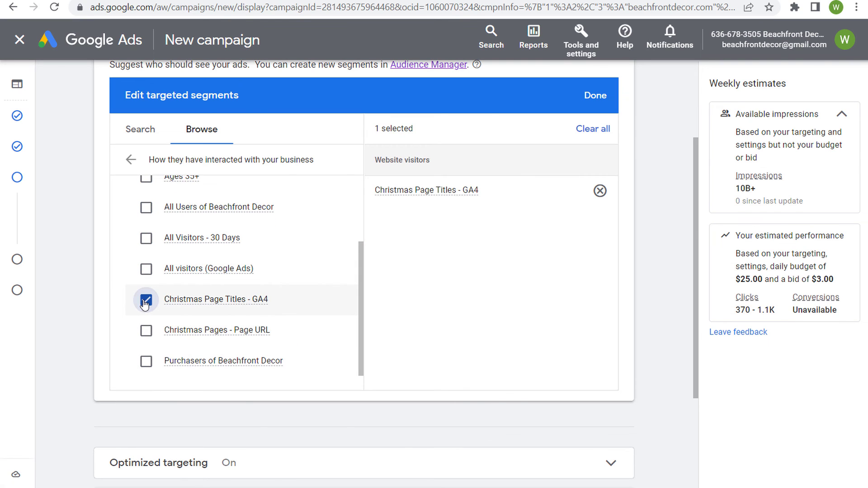
click(146, 331)
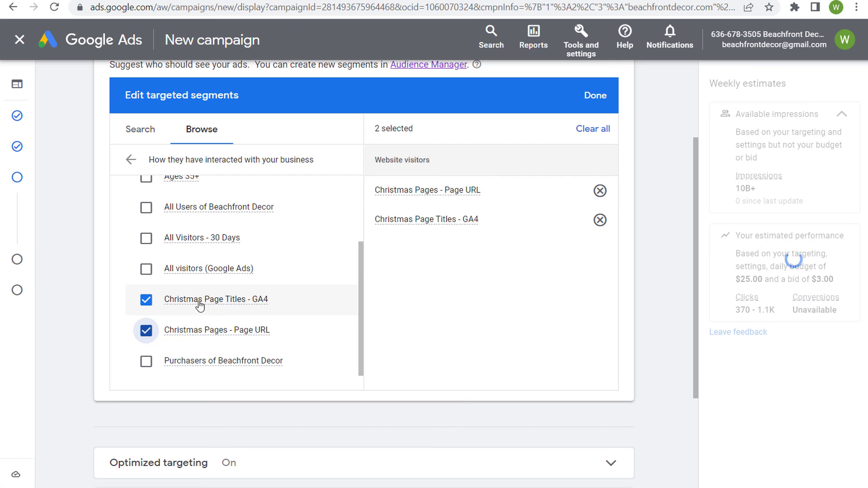
Open Audience manager in a separate tab and examine the sizes of the two Christmas segments across the networks.
mouse_move(214, 303)
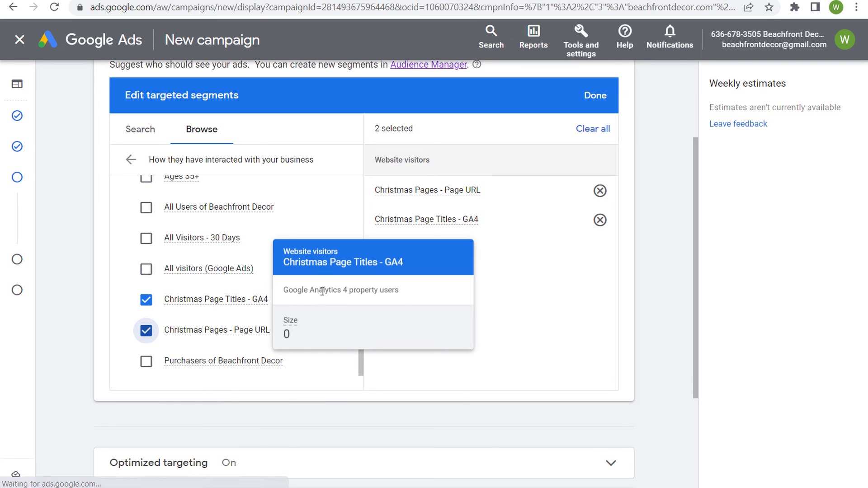
click(588, 48)
right_click(245, 112)
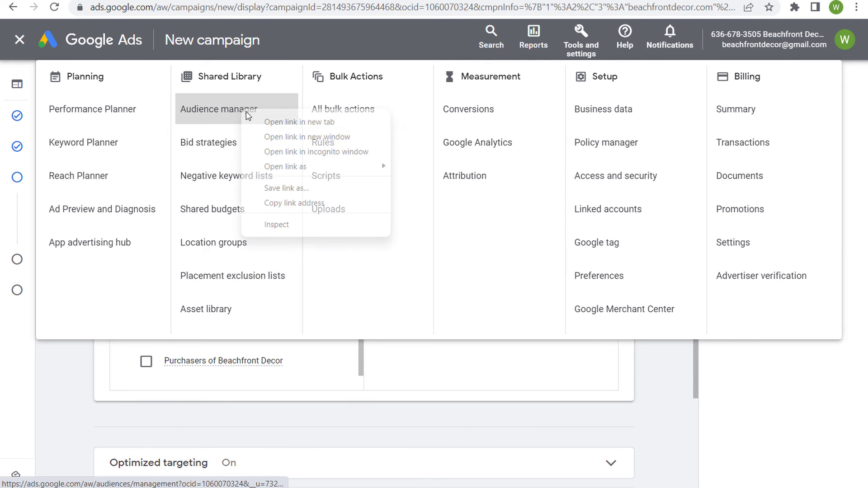
click(260, 122)
click(78, 381)
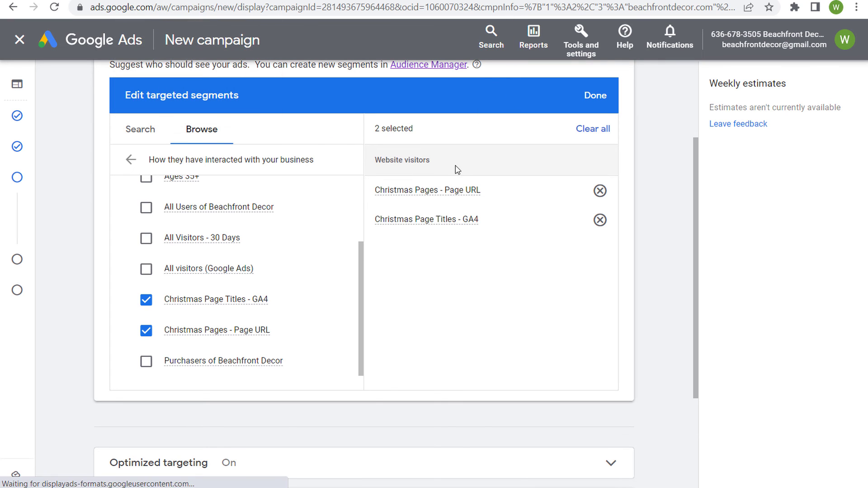
mouse_move(434, 194)
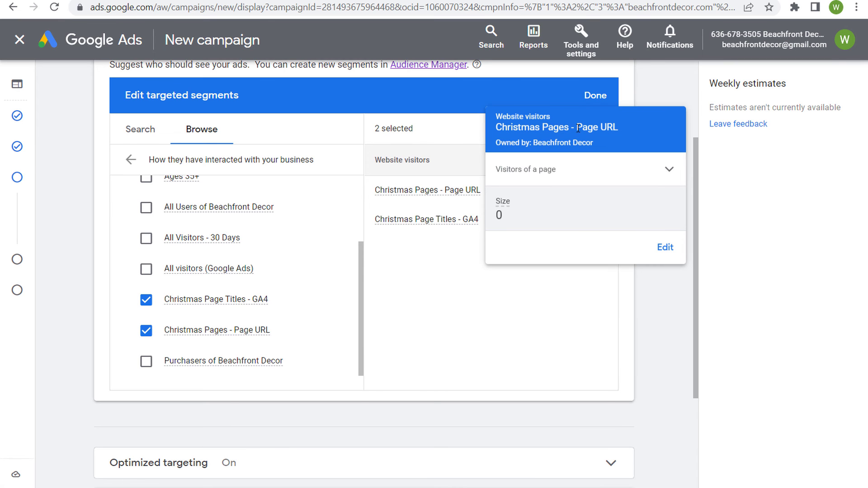
click(177, 1)
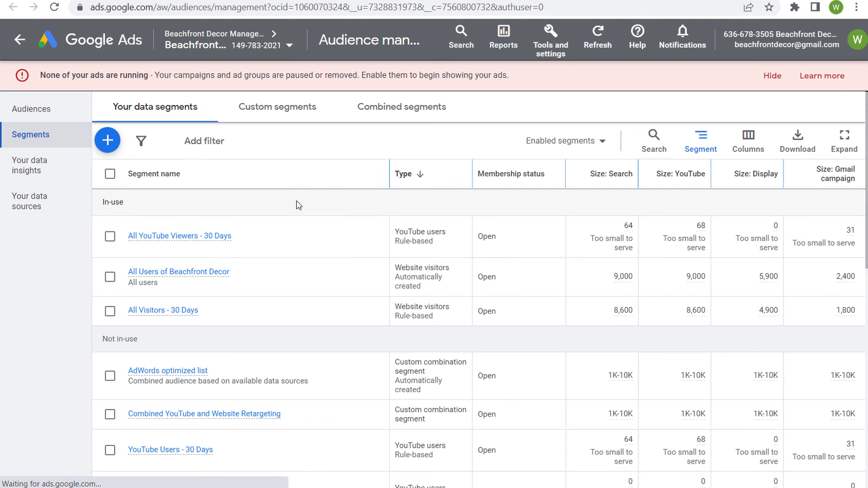
click(773, 75)
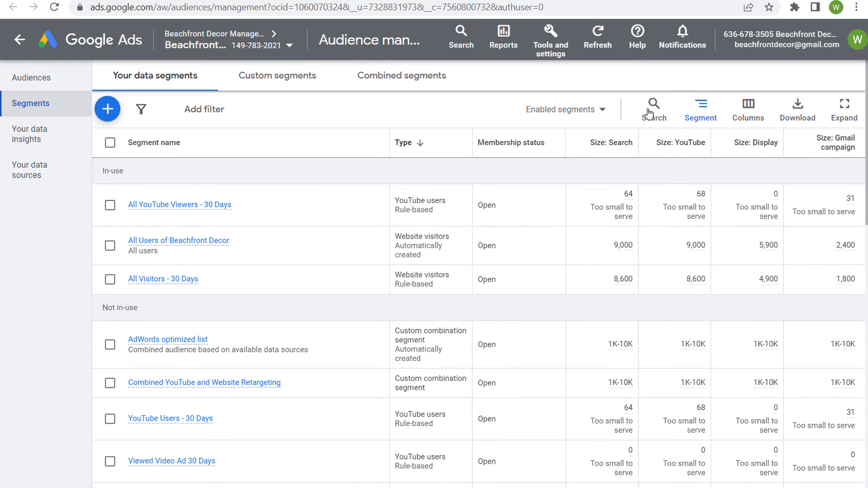
scroll(232, 291, down, 6)
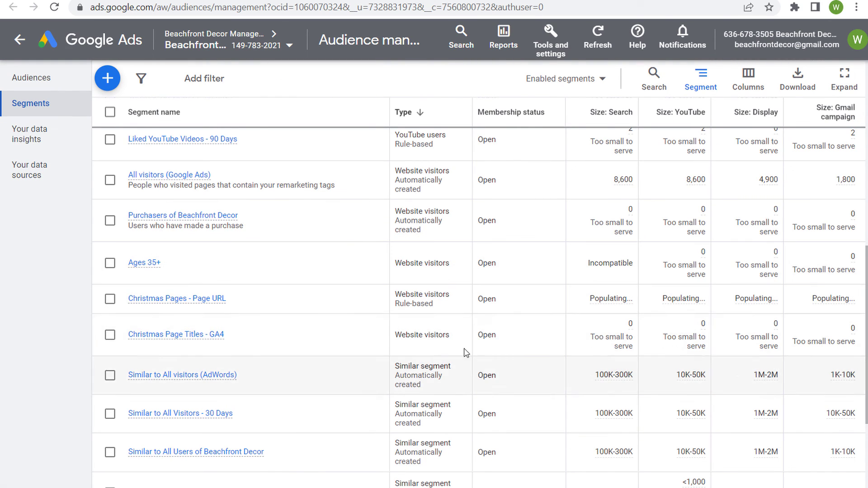
mouse_move(197, 337)
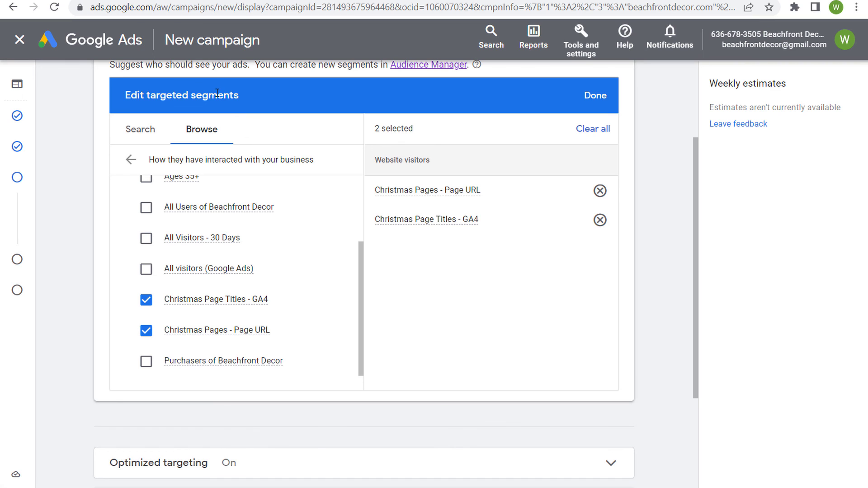
Confirm the two Christmas segments as targeted segments and collapse the audience segments section.
click(596, 94)
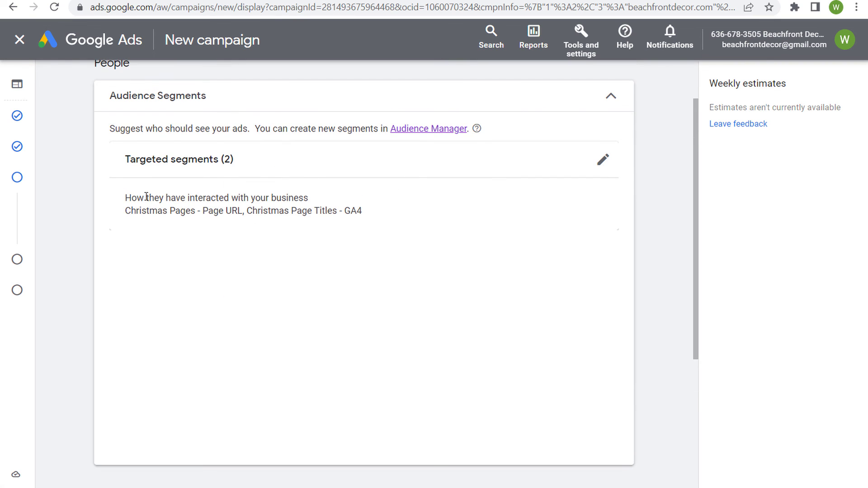
drag(131, 197, 384, 221)
click(384, 222)
click(606, 96)
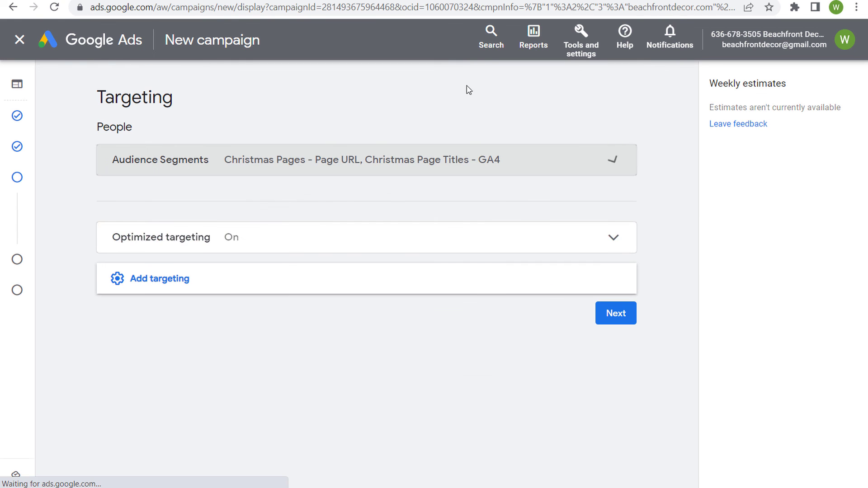
Turn off optimized targeting for the campaign and proceed to the responsive display ad creation.
click(264, 245)
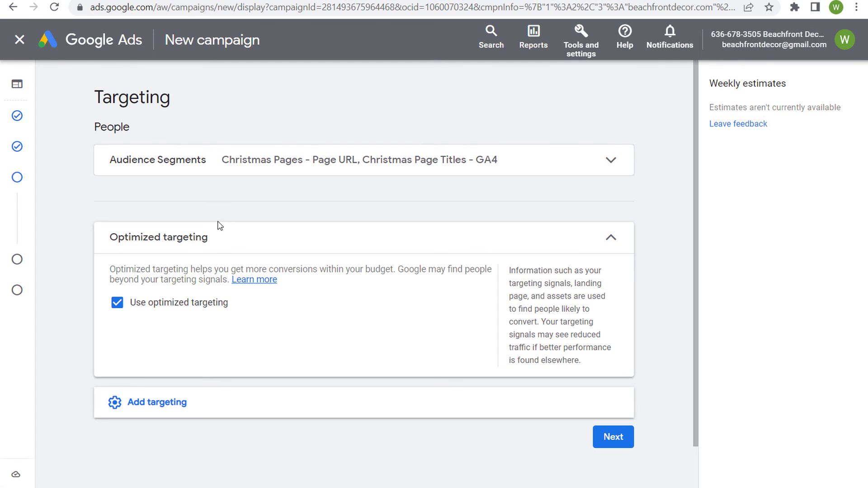
click(166, 239)
click(164, 240)
click(118, 305)
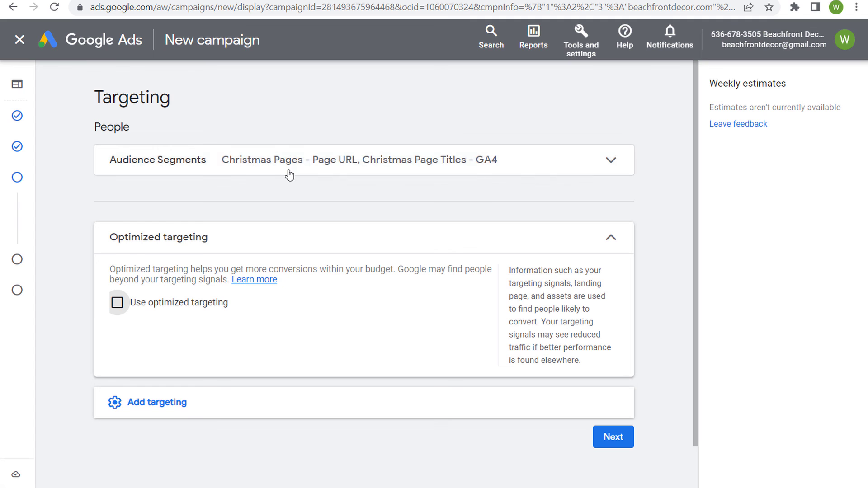
click(615, 436)
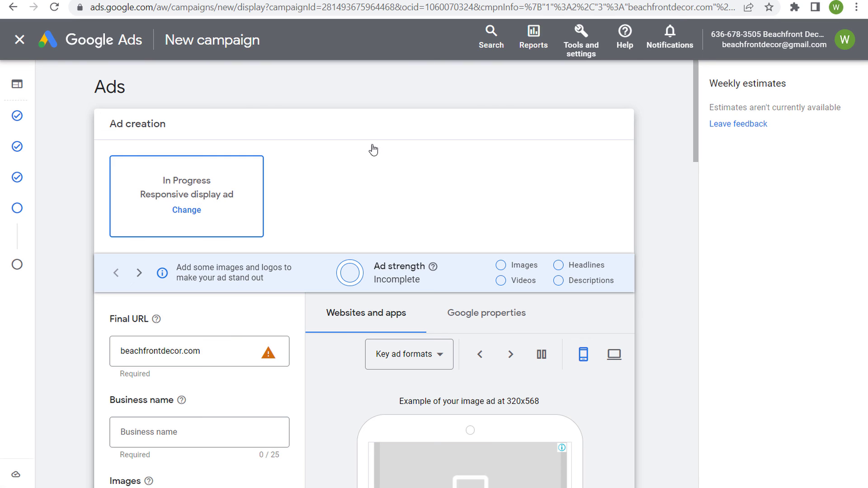
scroll(313, 175, down, 3)
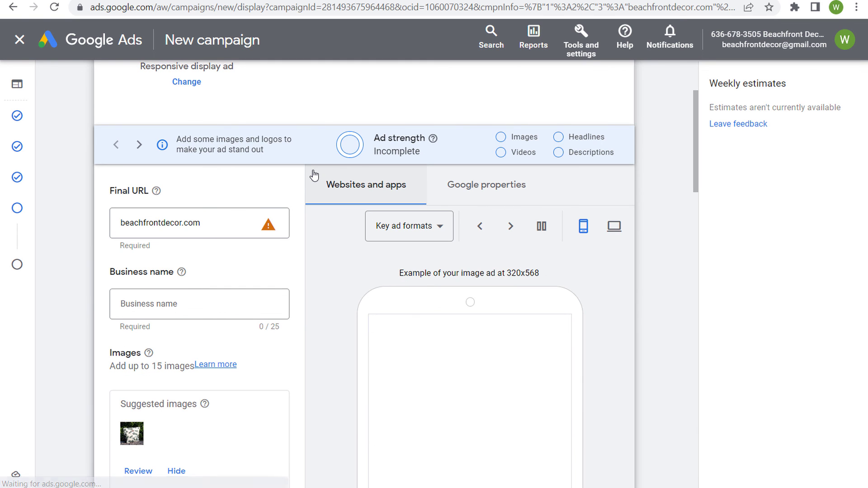